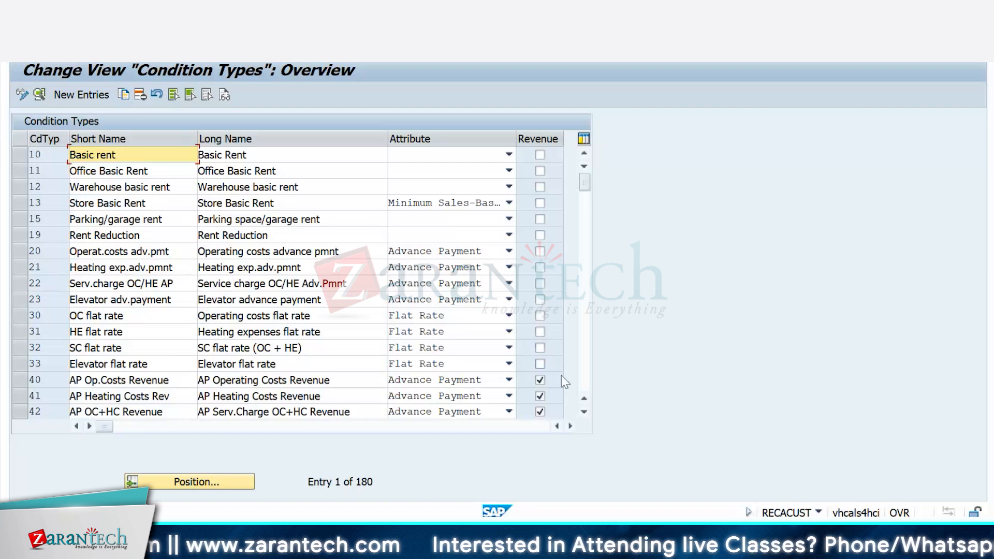
Step: Look through the list of condition types with their names, attributes and revenue flags, and return to the first entry
left_click(584, 413)
left_click(584, 413)
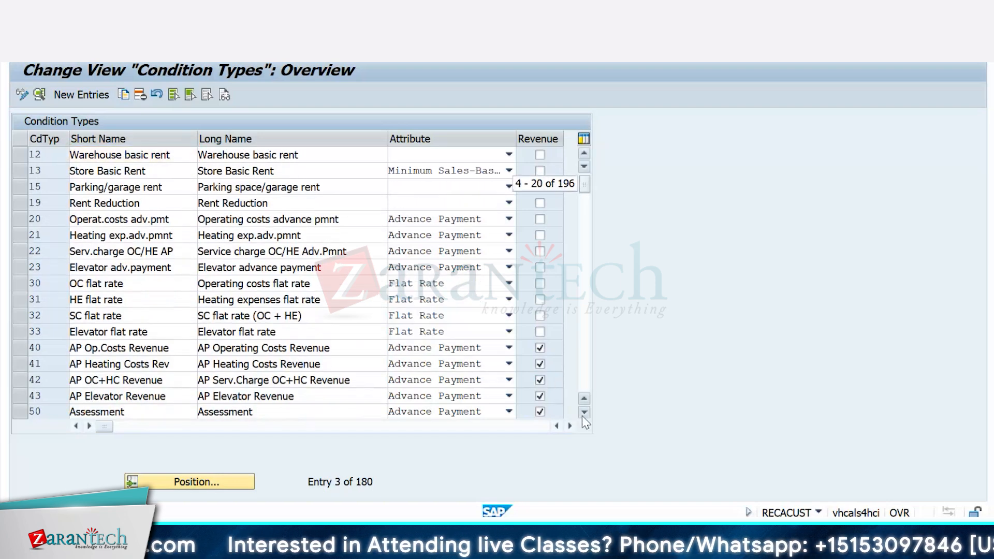
left_click(583, 413)
left_click(583, 413)
left_click(583, 413)
left_click(583, 413)
left_click(583, 413)
left_click(583, 413)
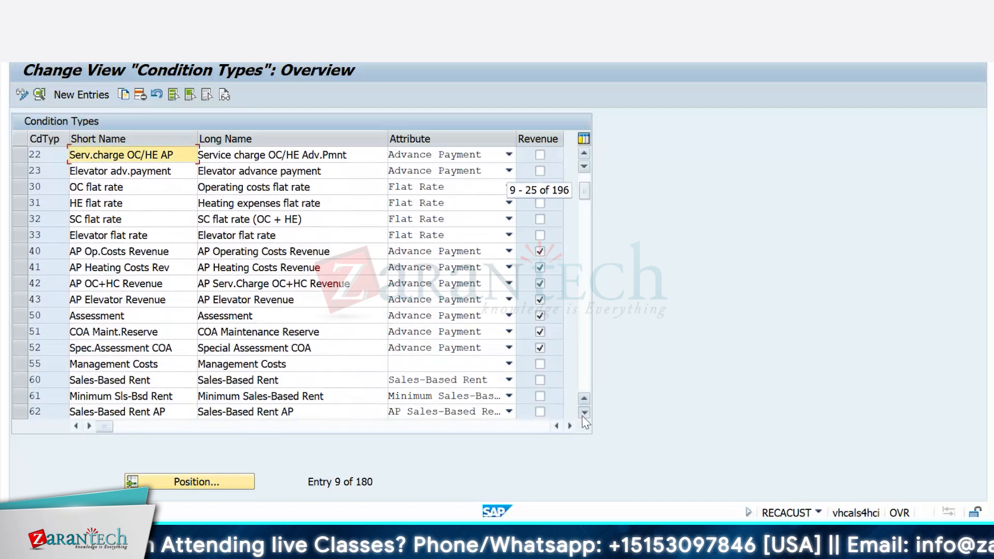
left_click(583, 413)
left_click(584, 413)
left_click_drag(585, 193, 583, 157)
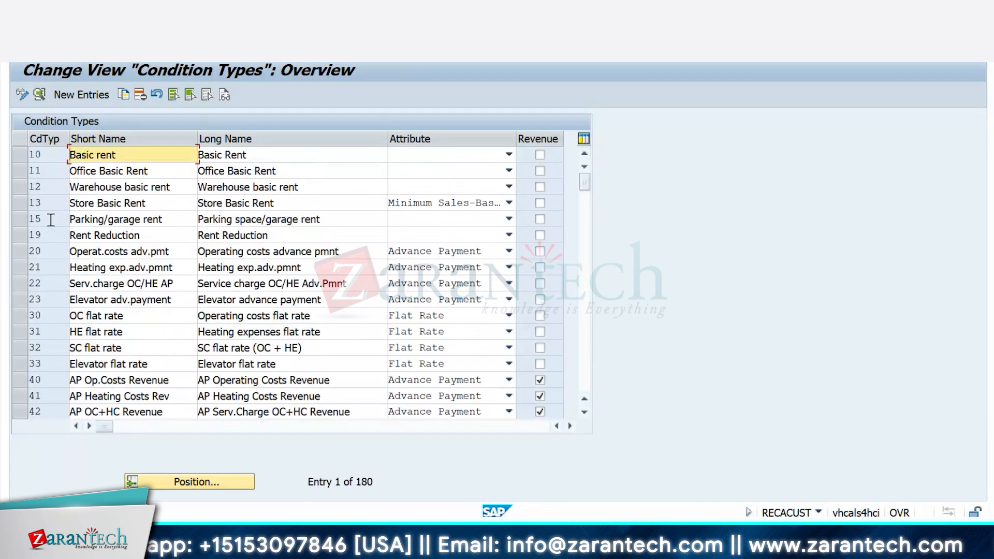
Step: Examine the attribute options available for condition type 13, Store Basic Rent, without changing the assigned attribute
left_click(471, 206)
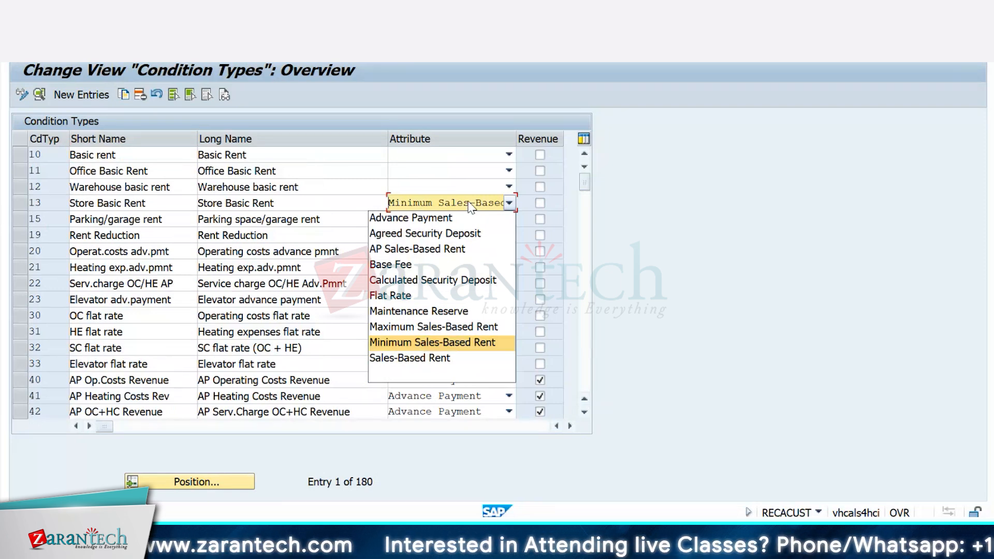
left_click(56, 208)
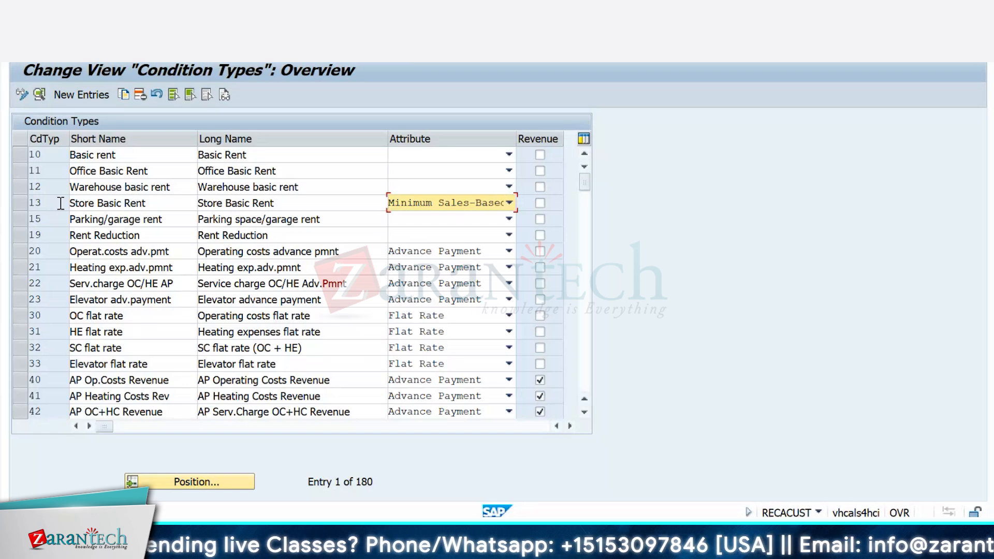
left_click_drag(58, 206, 27, 203)
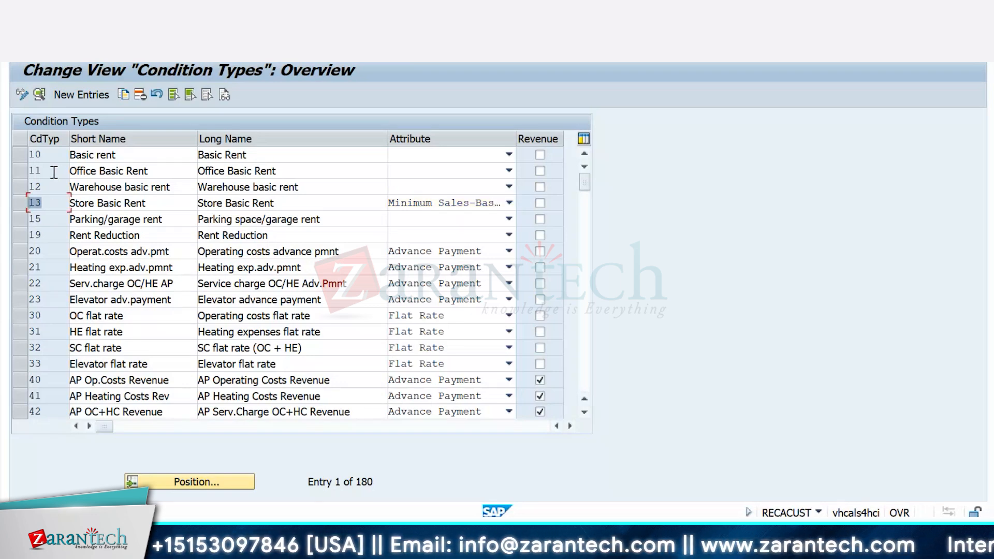
Step: Open the details of condition type 10, Basic rent, and examine its available attribute options
double_click(45, 155)
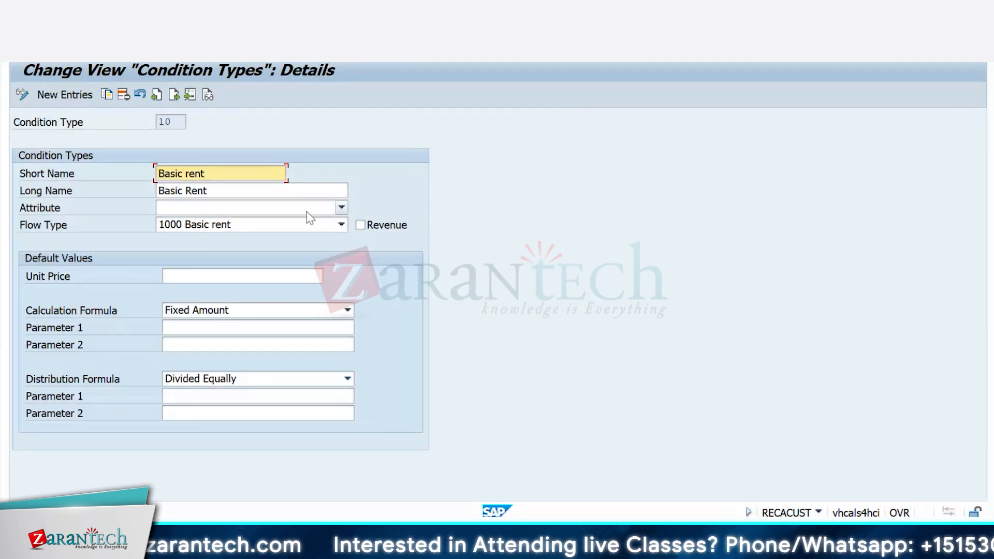
left_click(340, 208)
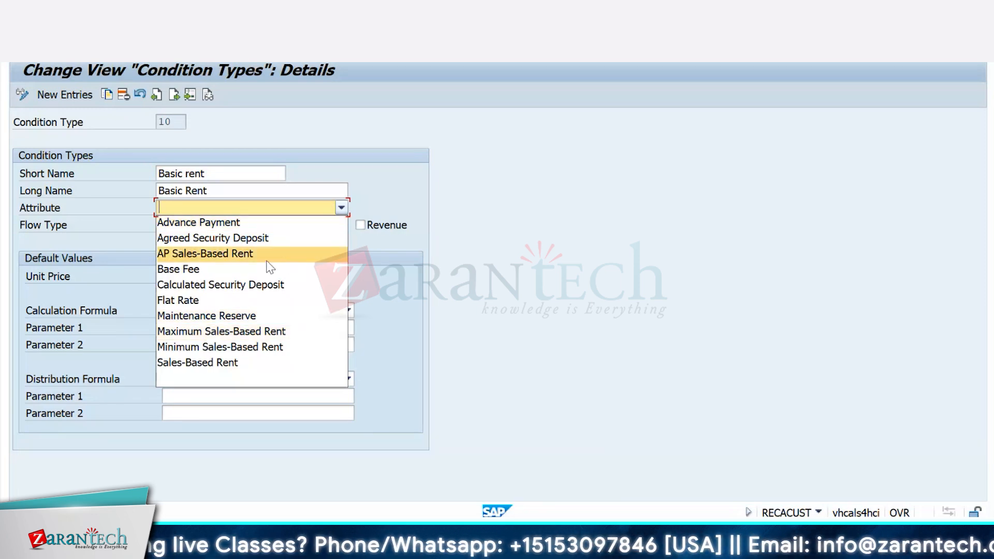
left_click(589, 80)
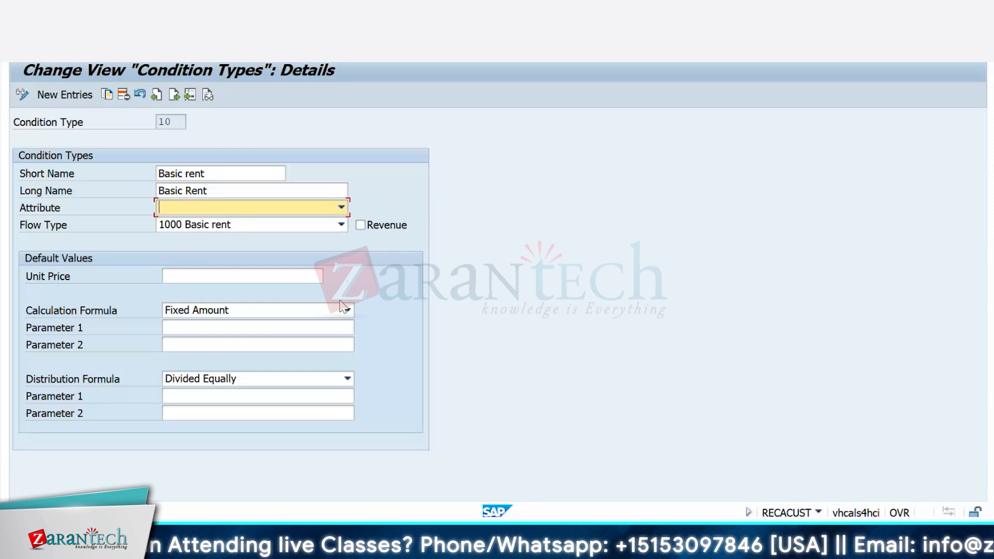
Step: Examine the calculation and distribution formula options for Basic rent, and return to the IMG structure
left_click(296, 312)
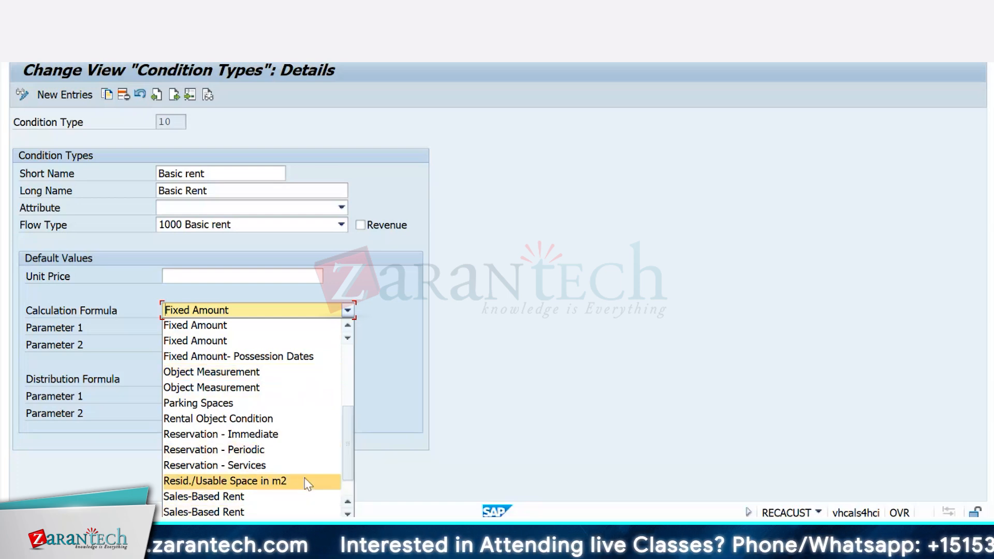
left_click(653, 282)
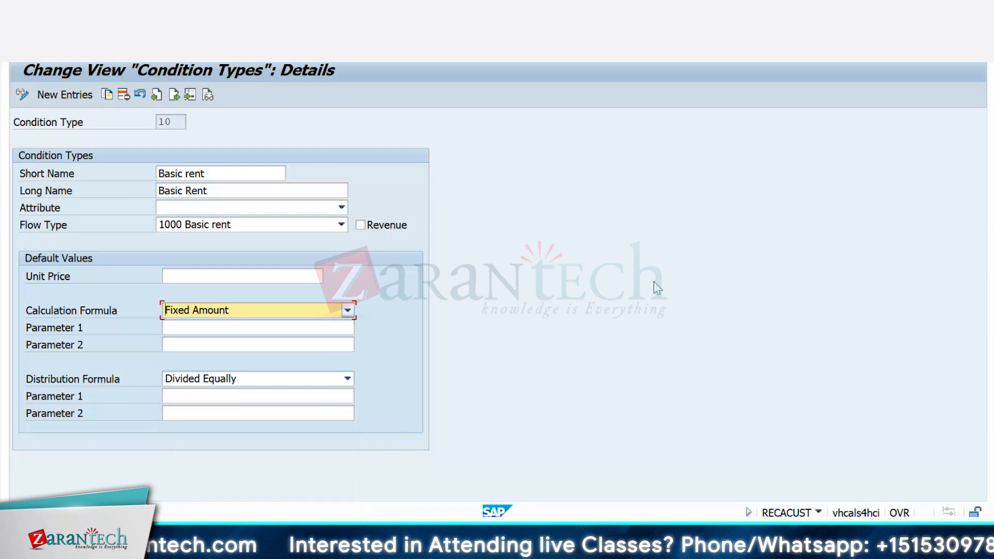
left_click(279, 380)
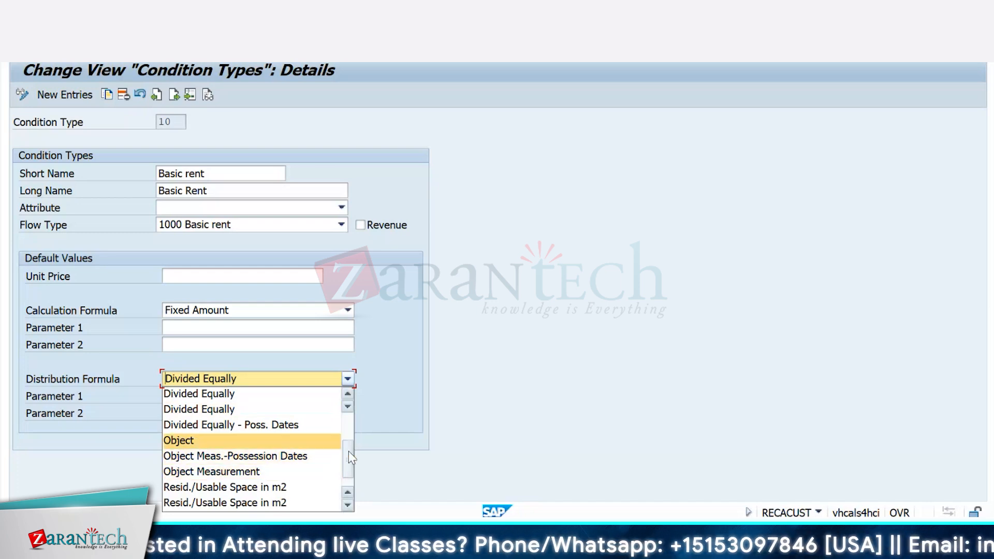
left_click_drag(349, 451, 351, 408)
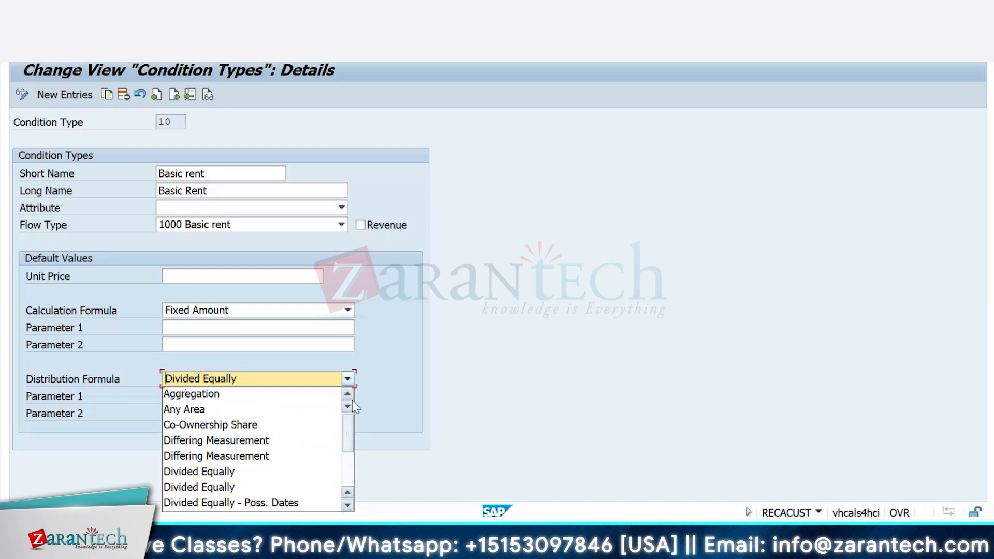
left_click(518, 381)
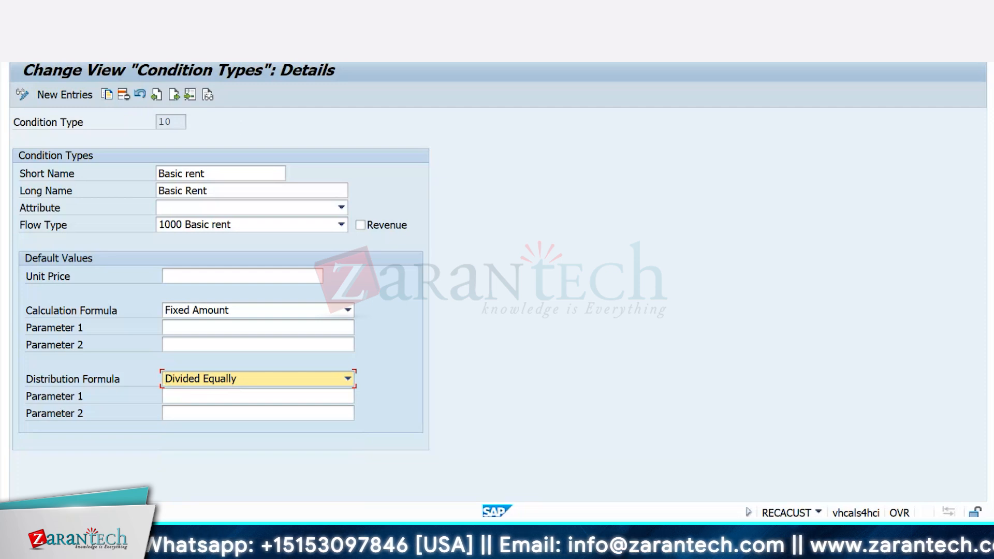
key("F3")
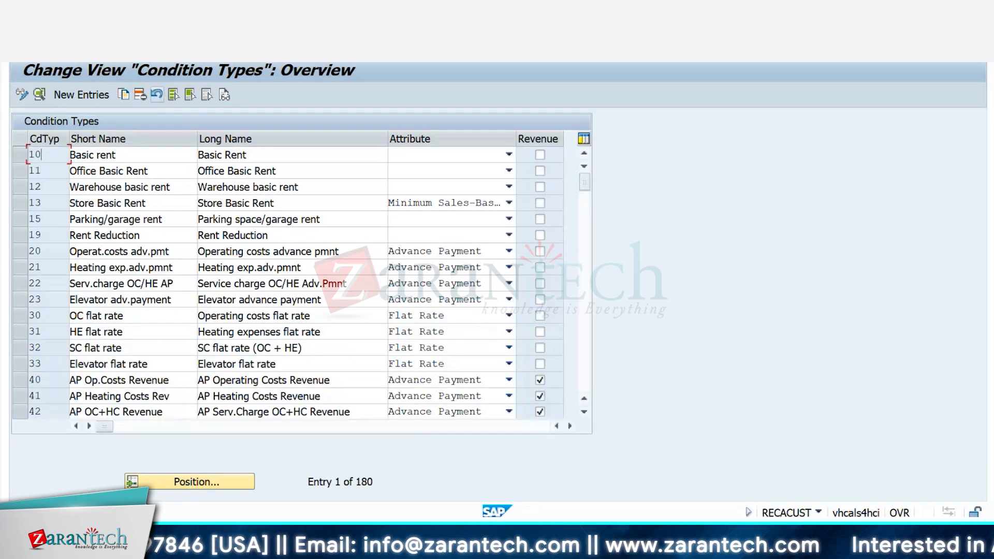
key("F3")
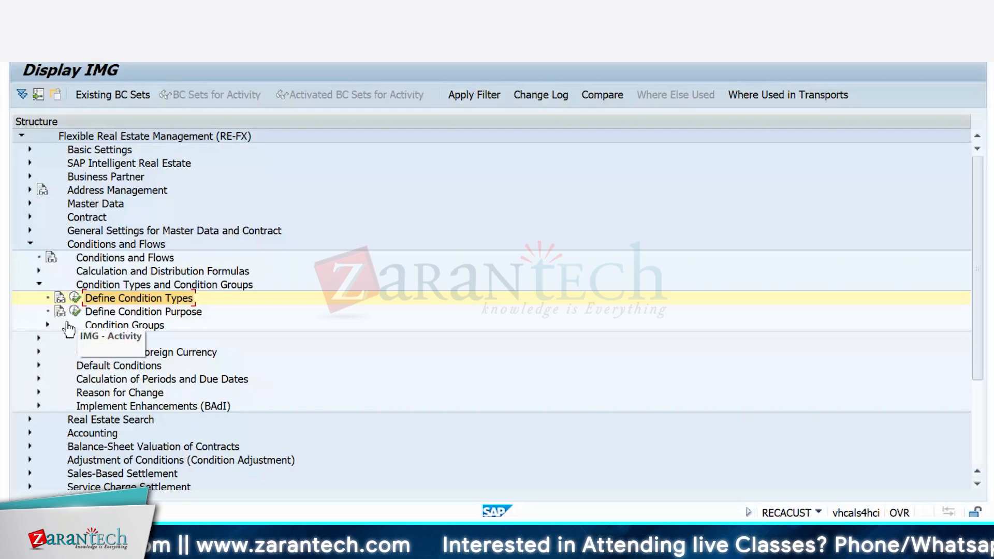
Step: Open Define Condition Purpose, examine the internal purpose options for Vacancy Rent, and return to the IMG structure
left_click(49, 325)
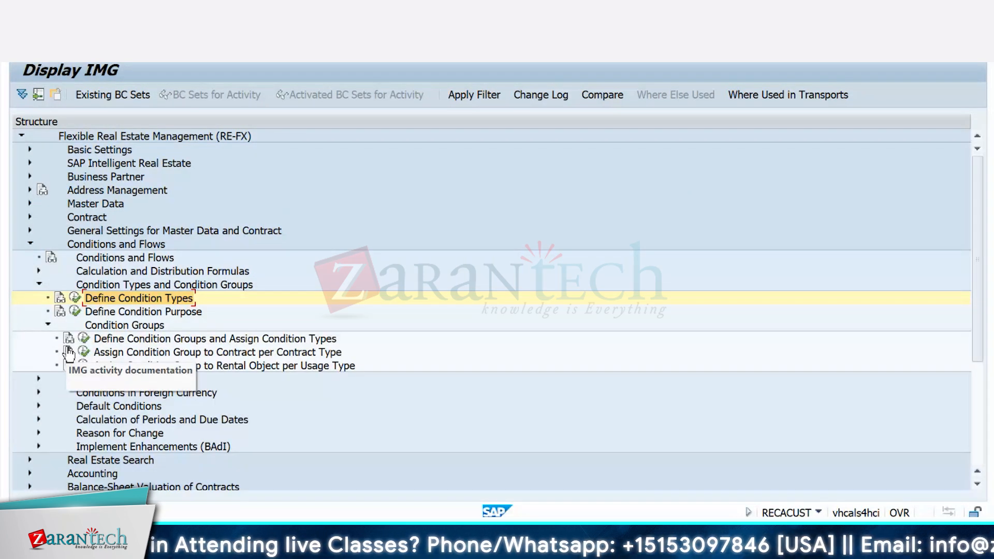
left_click(76, 312)
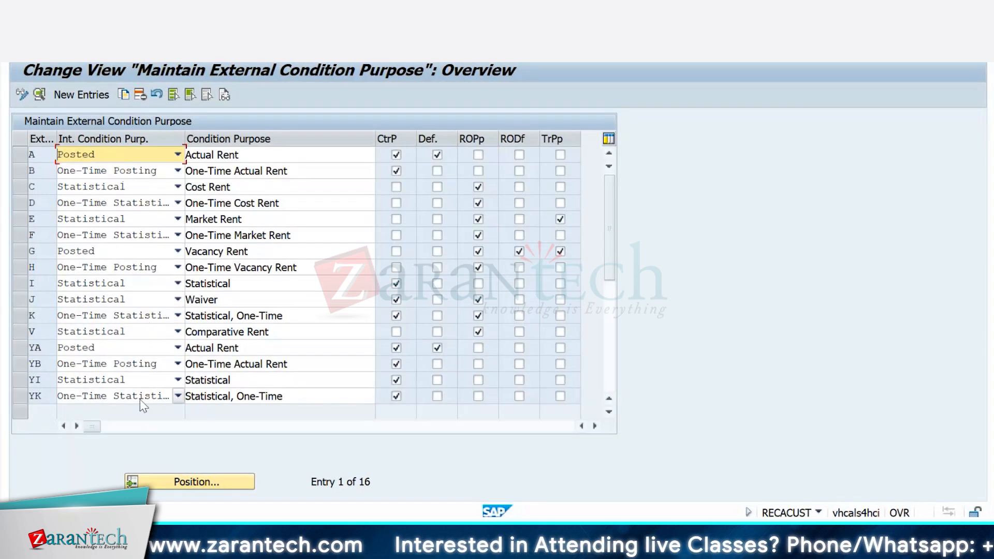
left_click(137, 255)
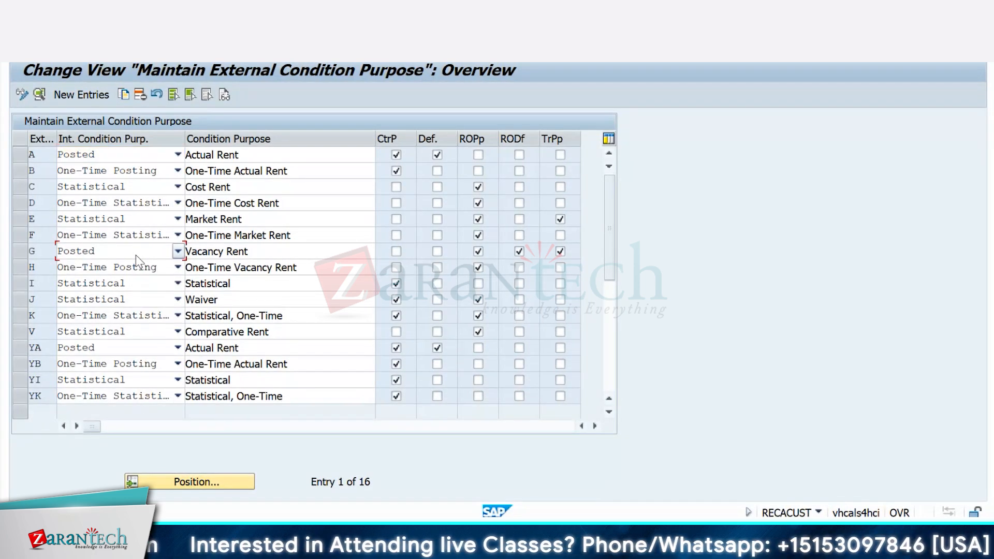
left_click(137, 255)
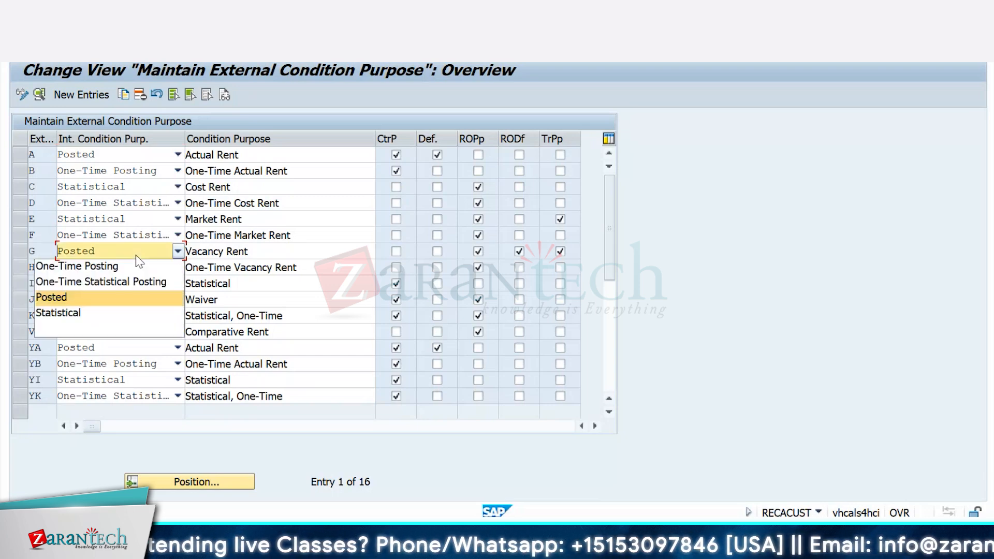
left_click(136, 256)
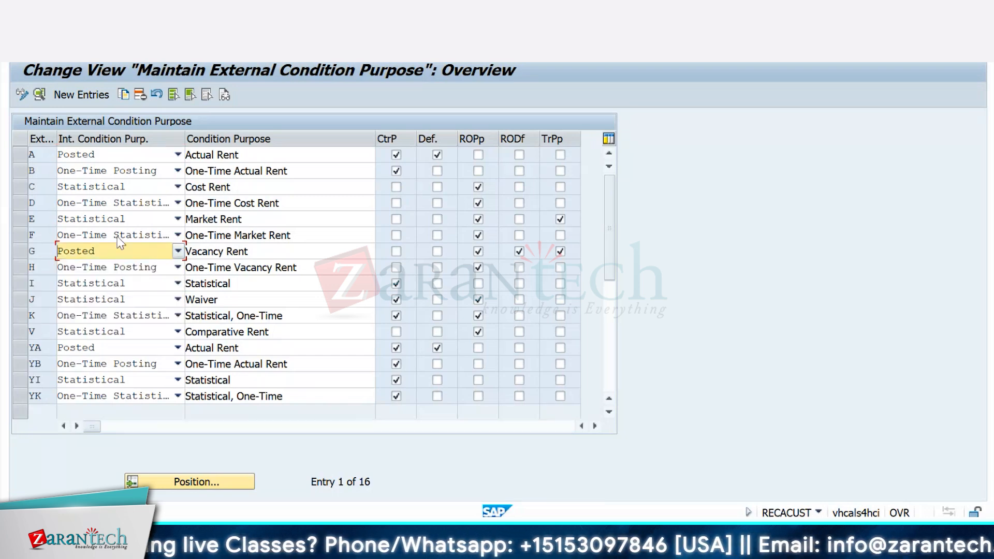
left_click(38, 154)
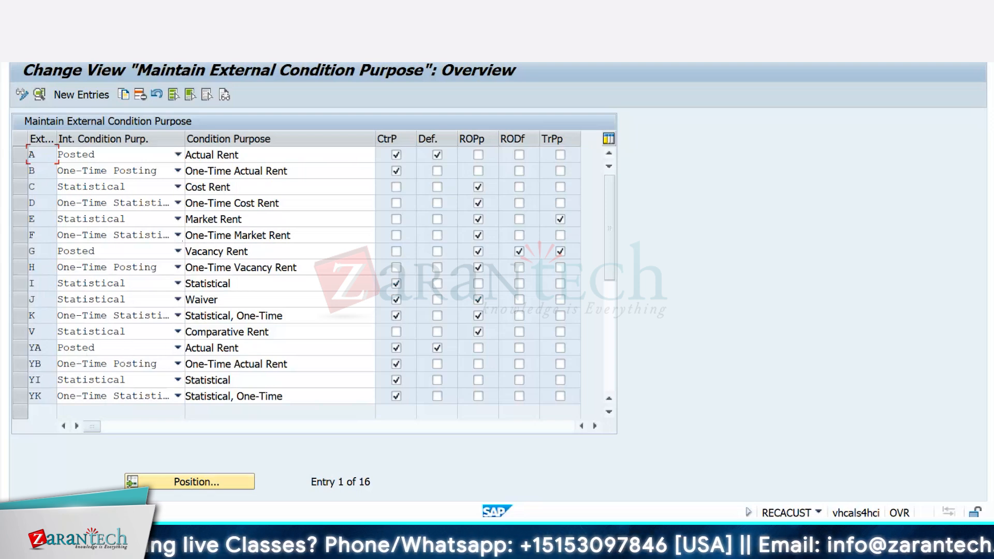
key("F3")
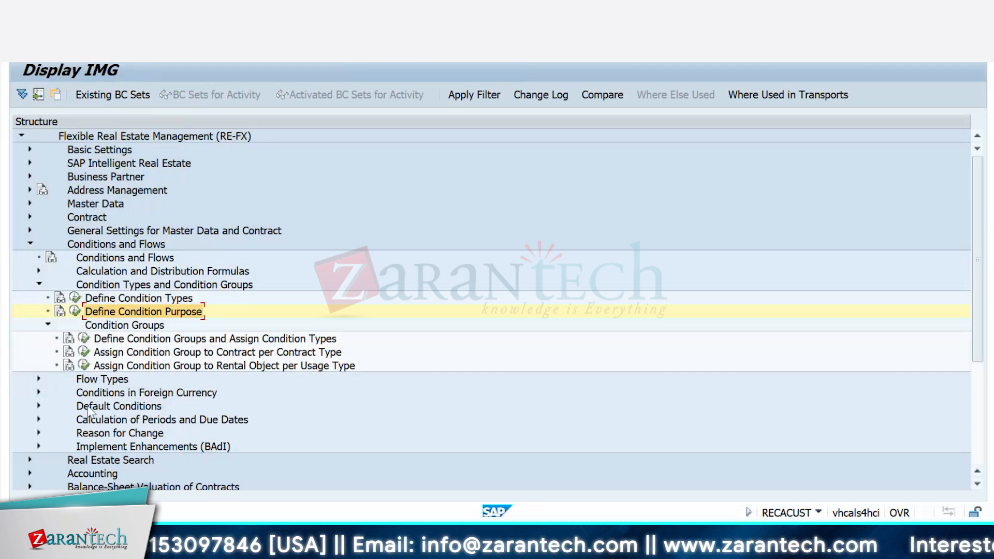
Step: Open Define Condition Groups and Assign Condition Types, and display the condition types assigned to group CO01, Customer Contract - Commercial
left_click(84, 339)
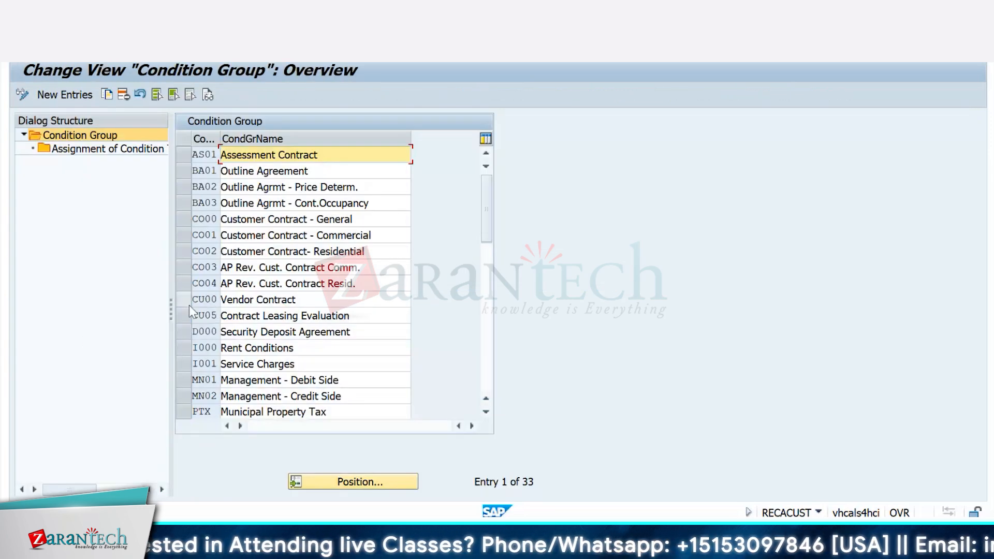
left_click(184, 235)
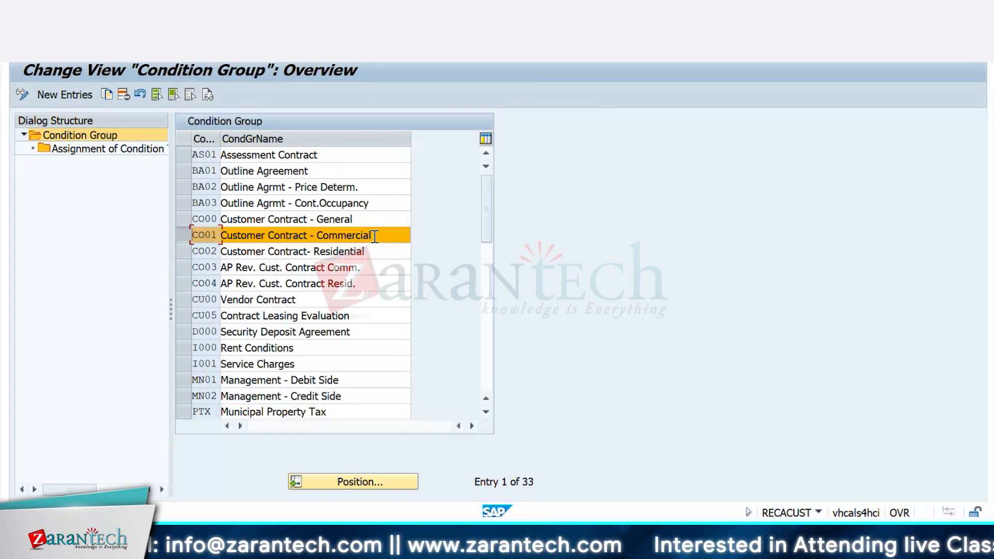
double_click(119, 151)
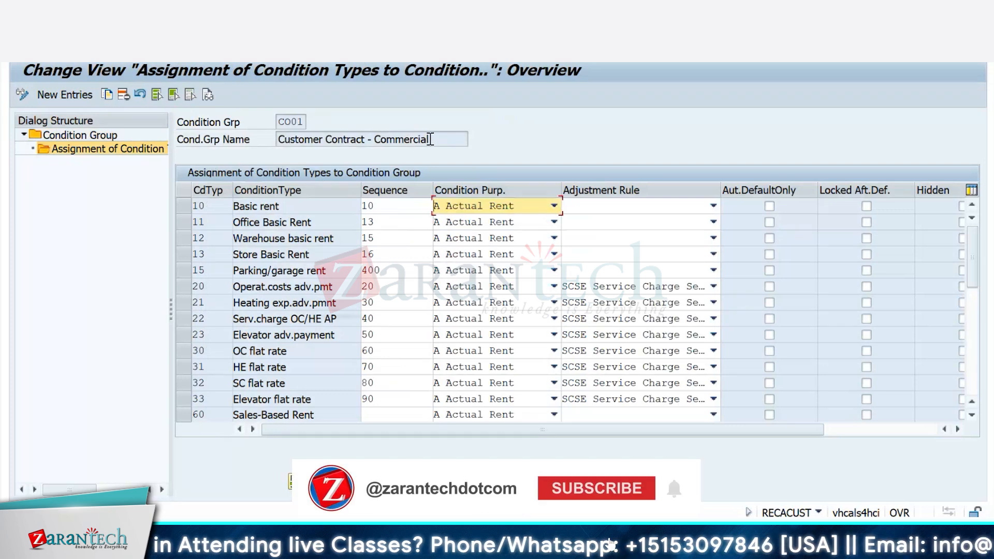
left_click_drag(430, 140, 277, 140)
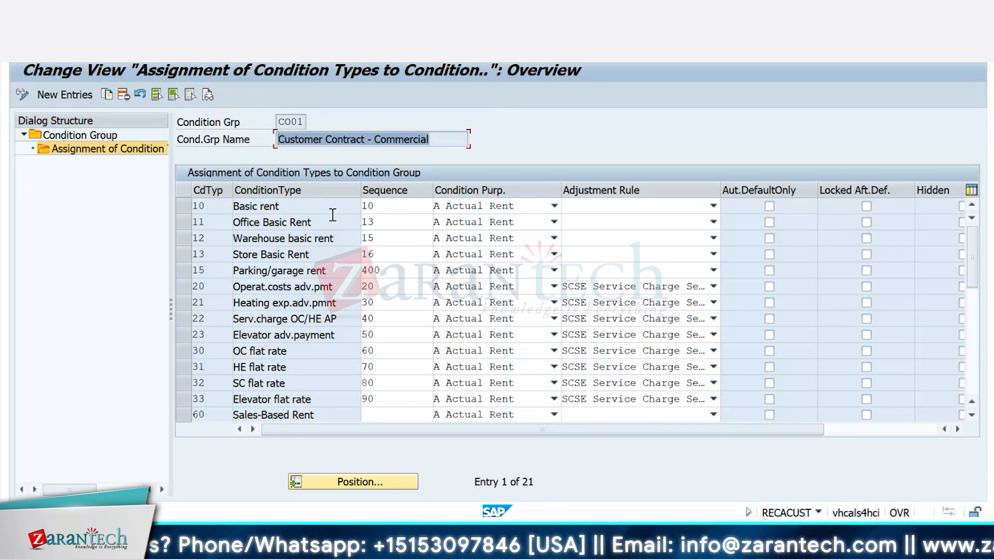
Step: Examine the condition purpose and adjustment rule options for Basic rent in the condition group assignment
left_click(488, 208)
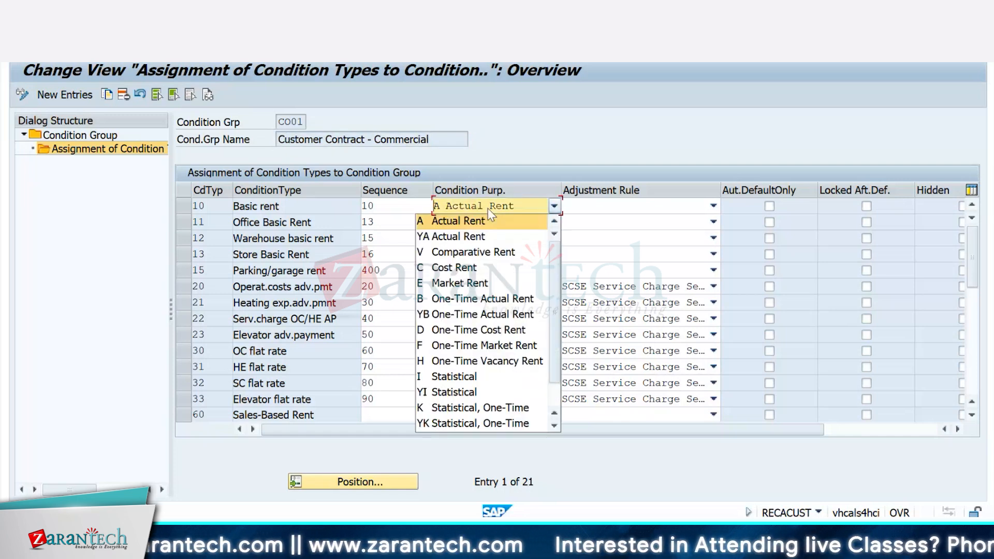
left_click(641, 158)
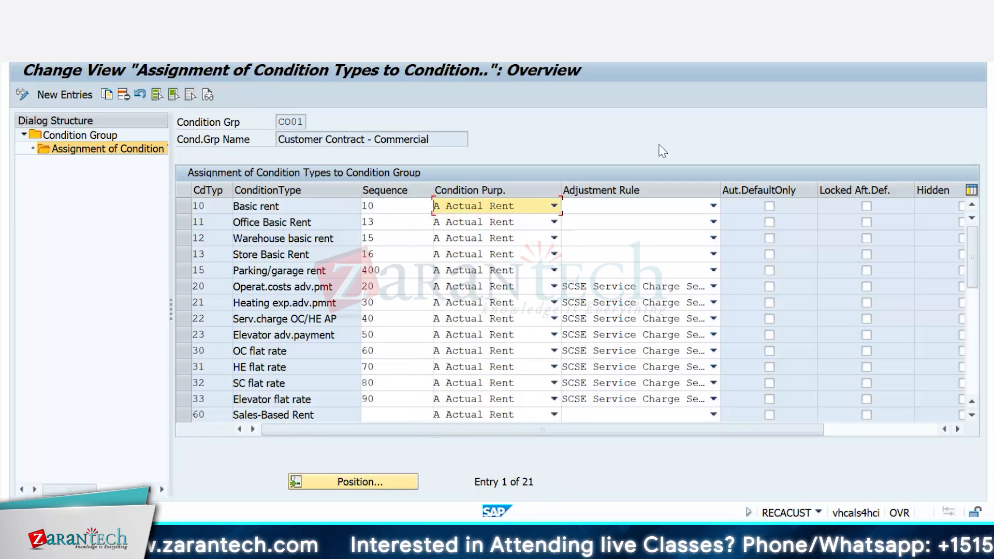
left_click(616, 208)
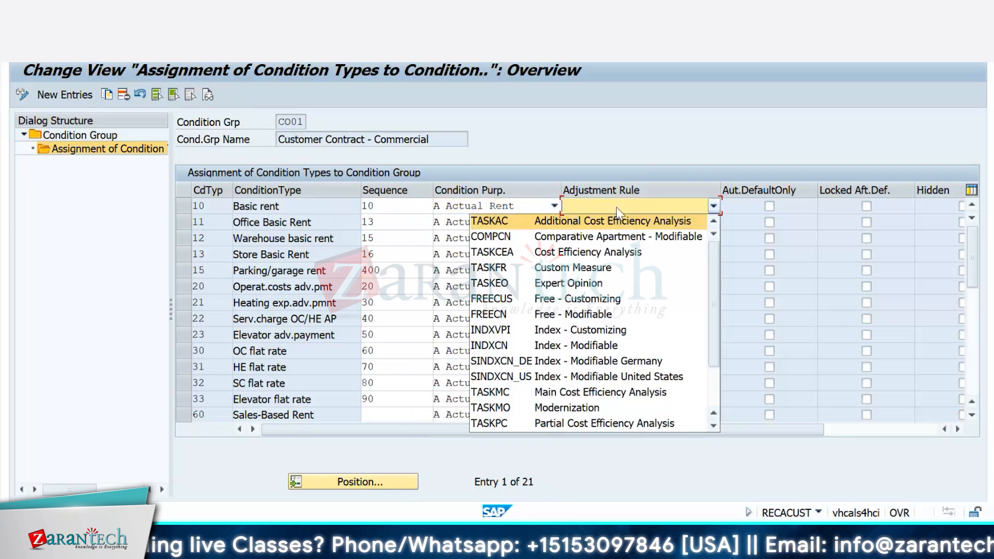
left_click(698, 135)
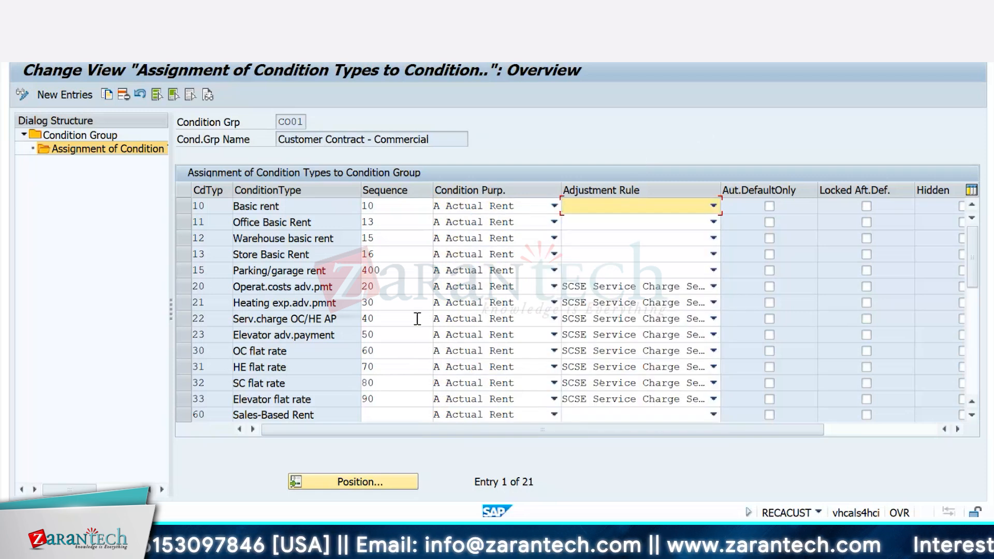
Step: Examine the adjustment rule options for condition type 20, Operat.costs adv.pmt, and go back to the condition group level
left_click(658, 289)
left_click(658, 289)
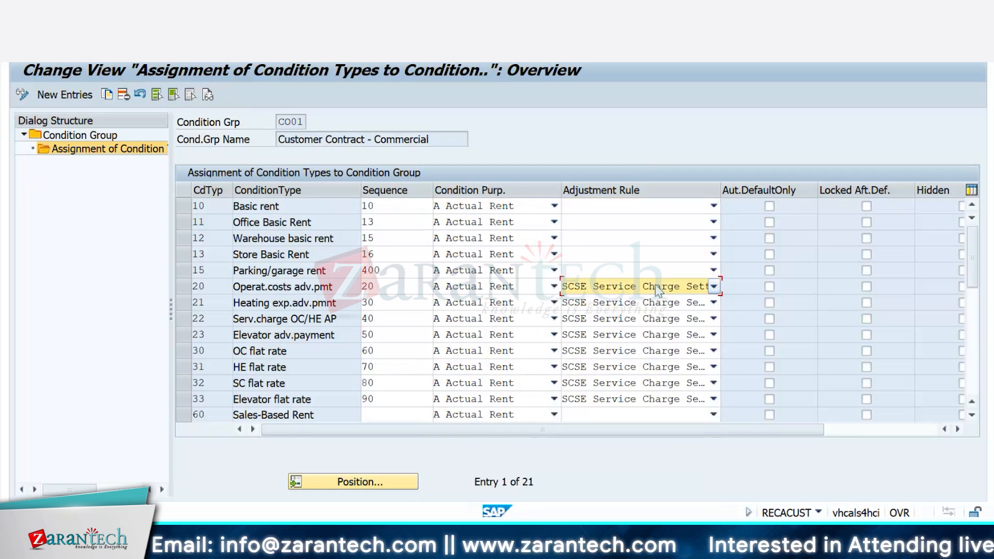
left_click(658, 289)
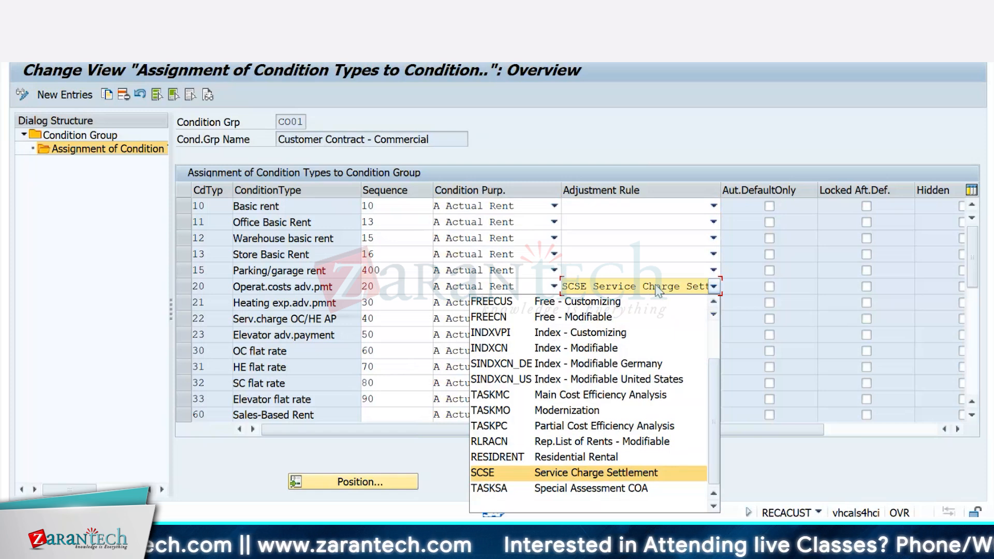
left_click(661, 145)
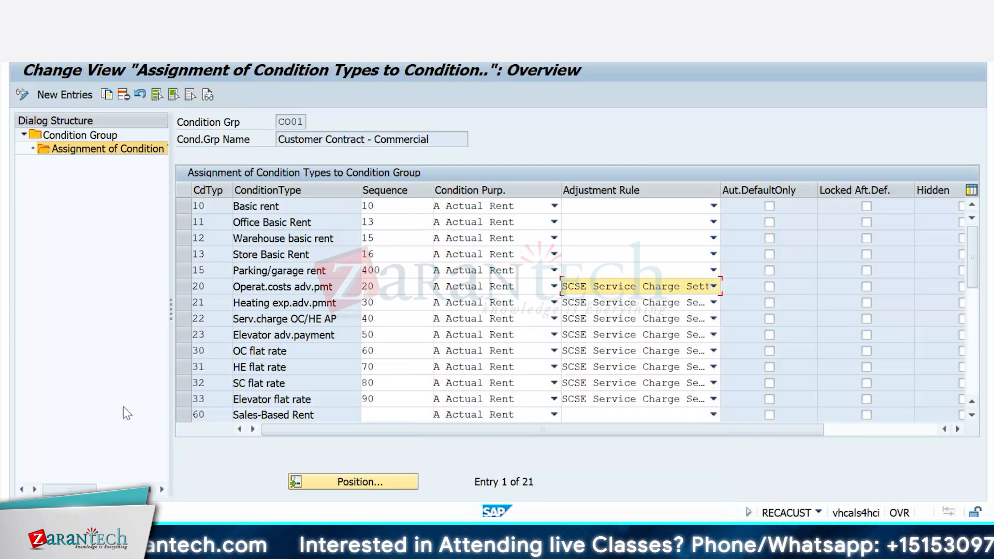
key("F3")
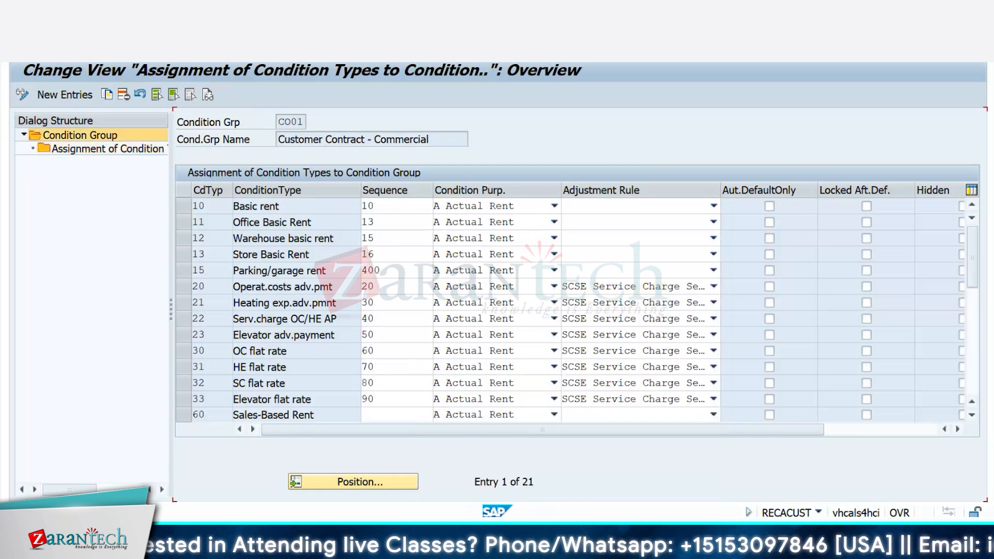
Step: Return to the IMG structure, expand Flow Types under Conditions and Flows, and open Define Flow Types
key("F3")
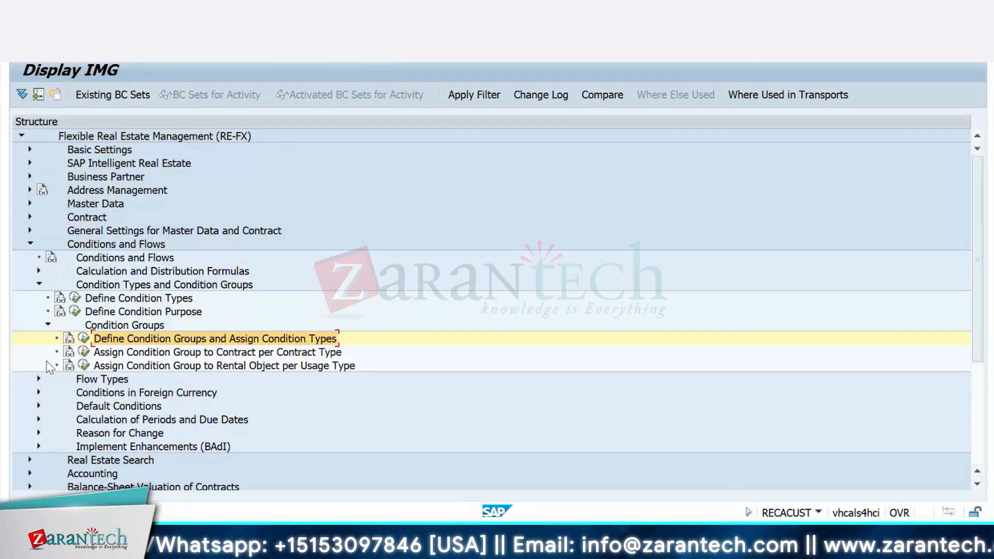
left_click(38, 380)
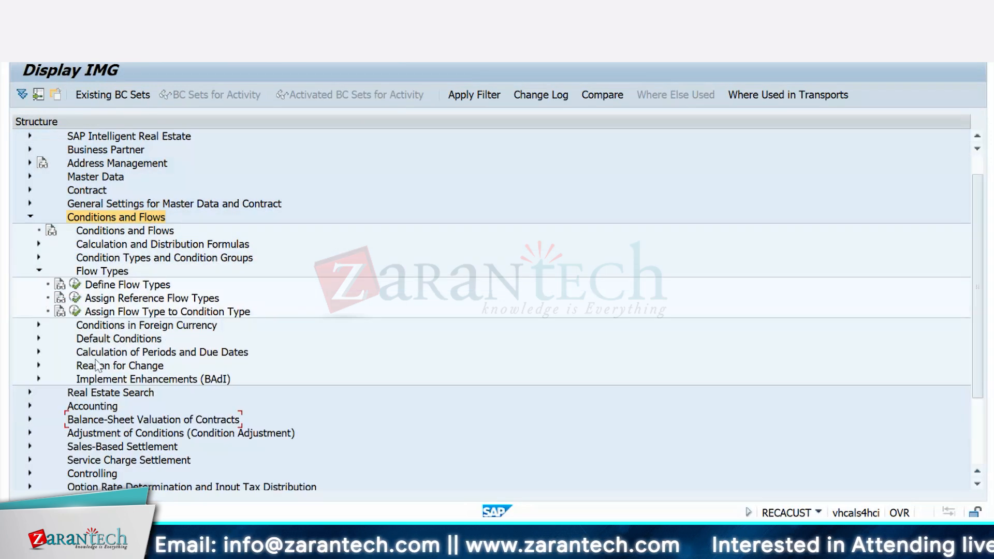
left_click(76, 284)
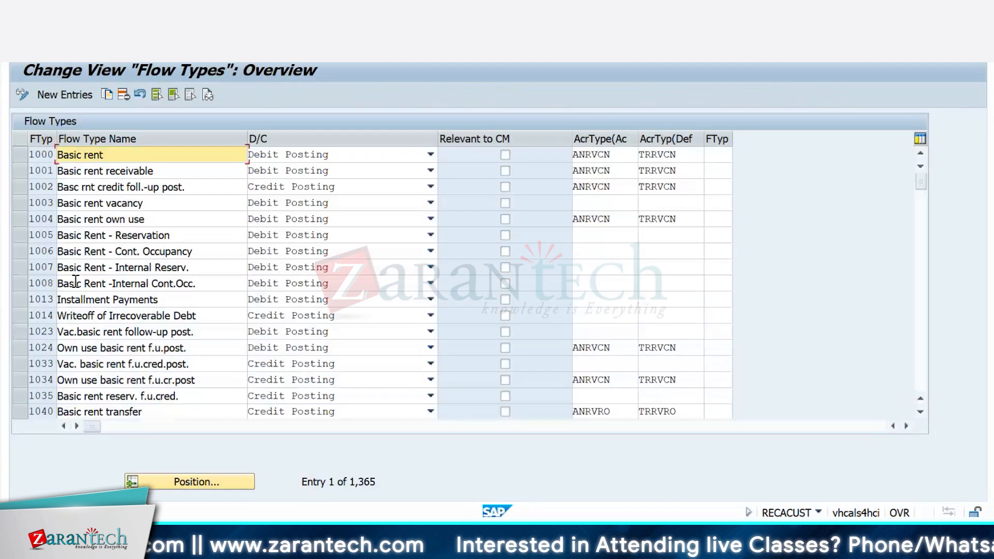
Step: Examine the debit/credit posting options for flow type 1000, Basic rent
left_click(22, 155)
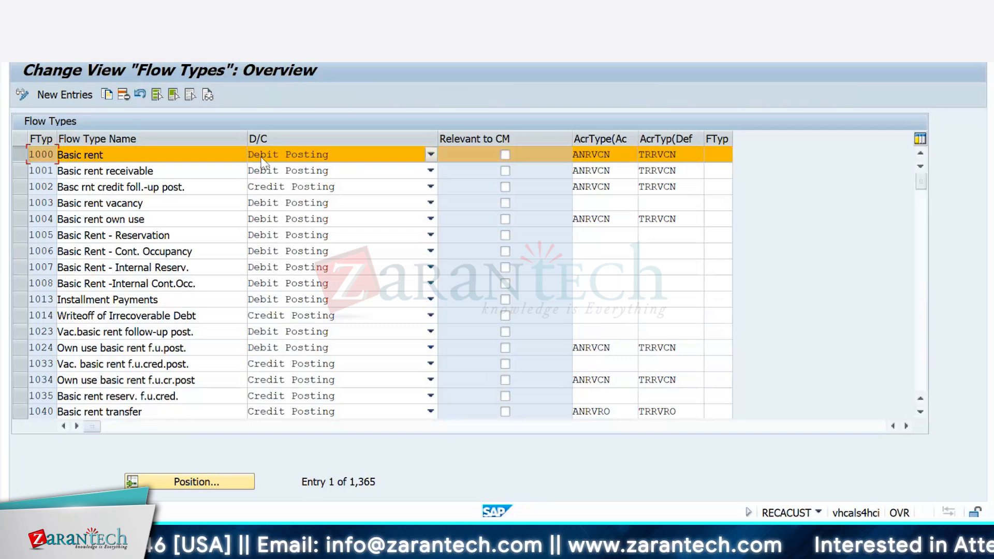
left_click(354, 158)
left_click(353, 153)
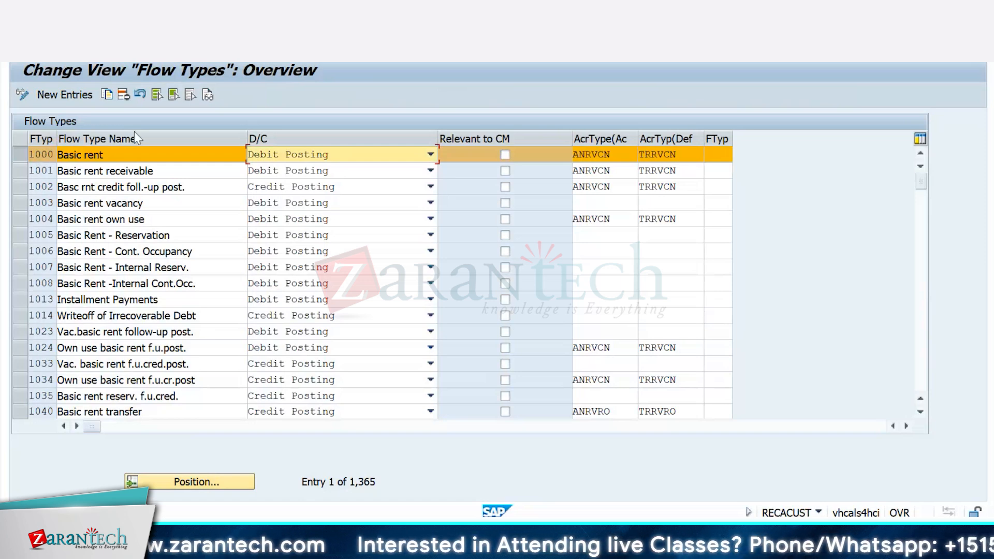
left_click(375, 159)
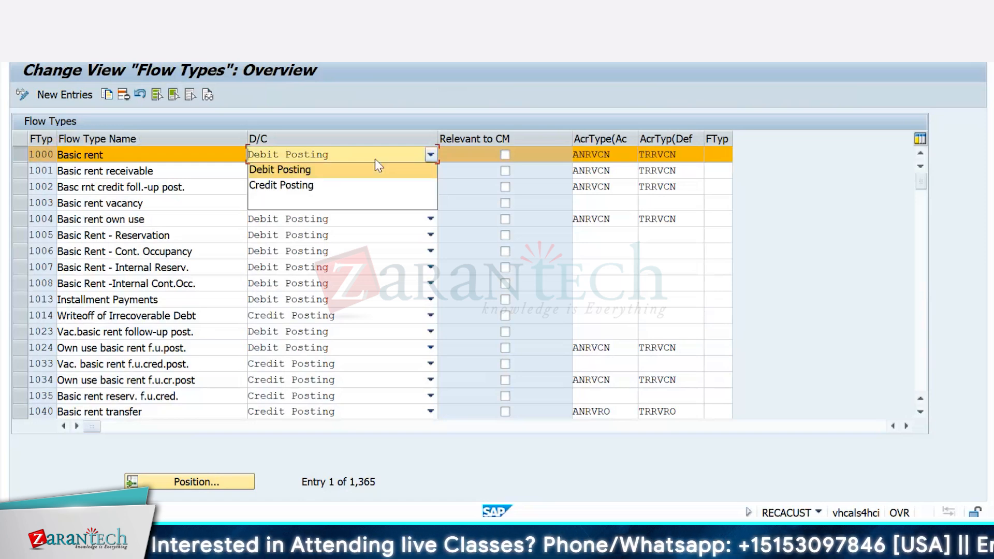
left_click(375, 159)
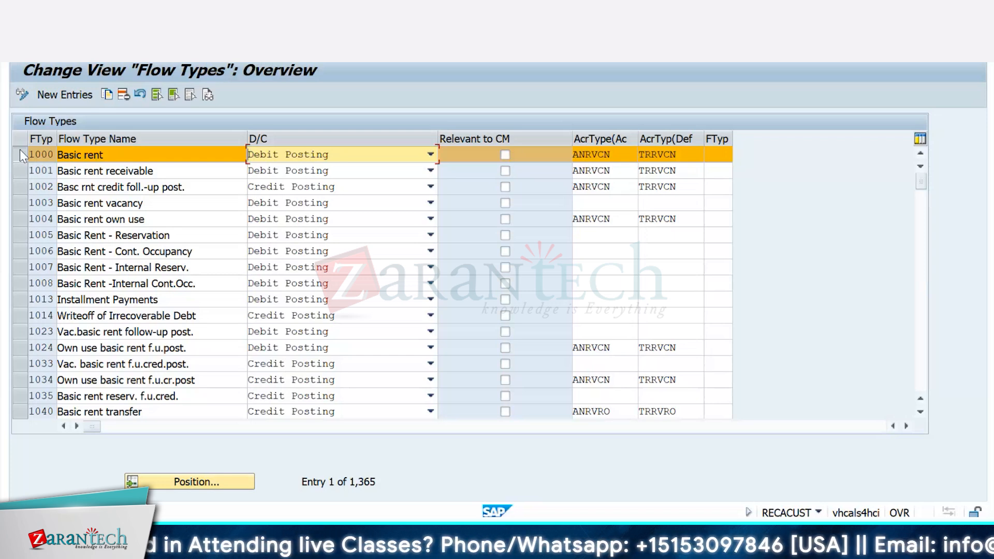
left_click(48, 155)
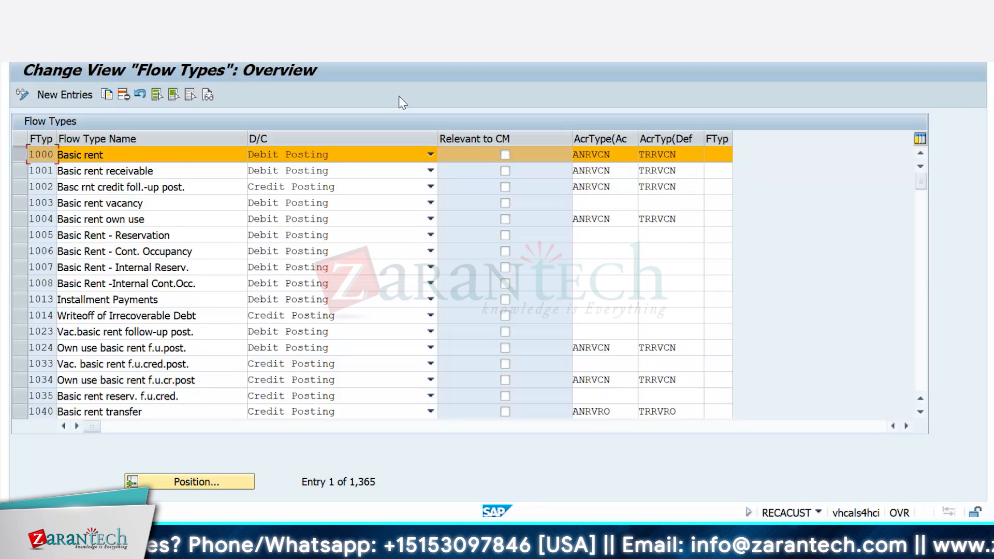
Step: Examine the accrual types available for flow type 1000, Basic rent, cancel the selection, and return to the IMG structure
left_click(610, 154)
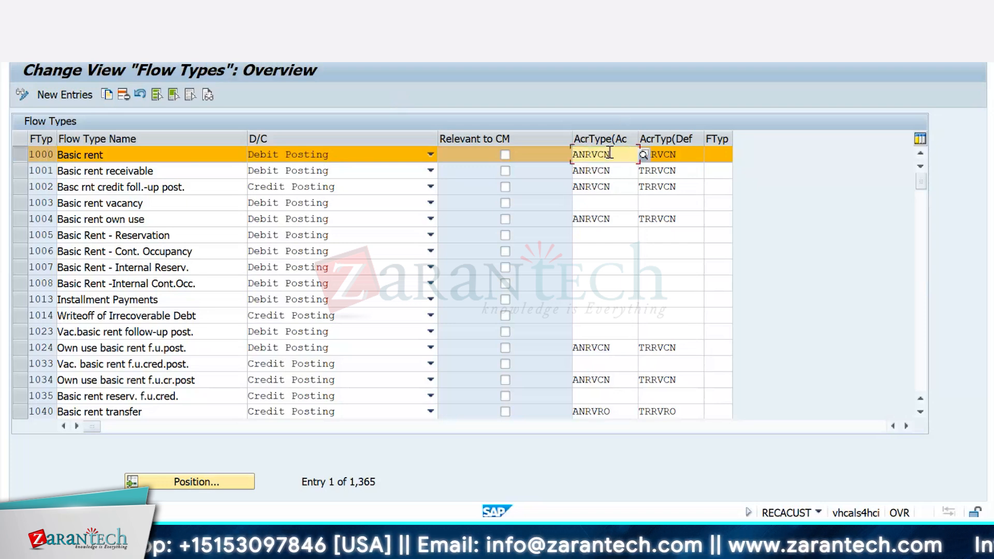
left_click(688, 150)
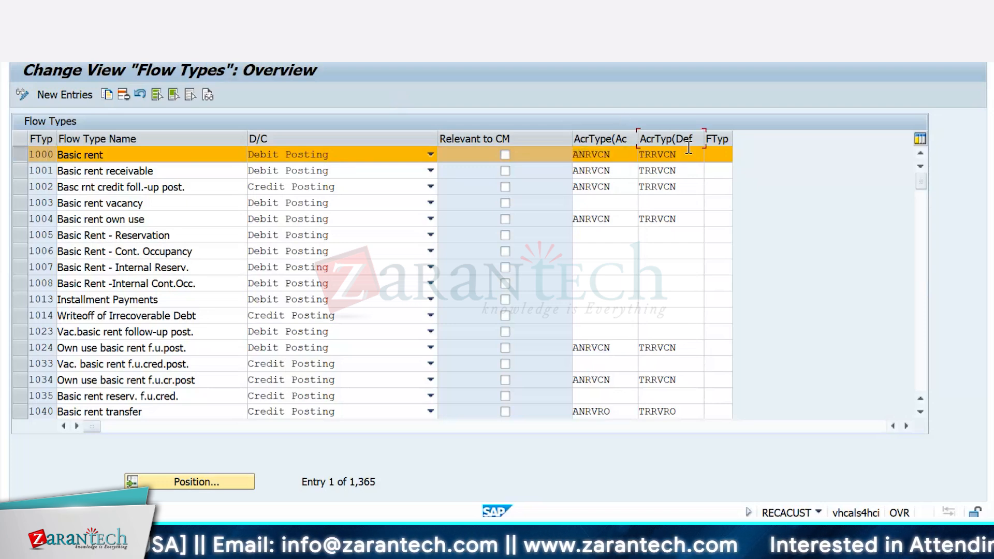
left_click(645, 154)
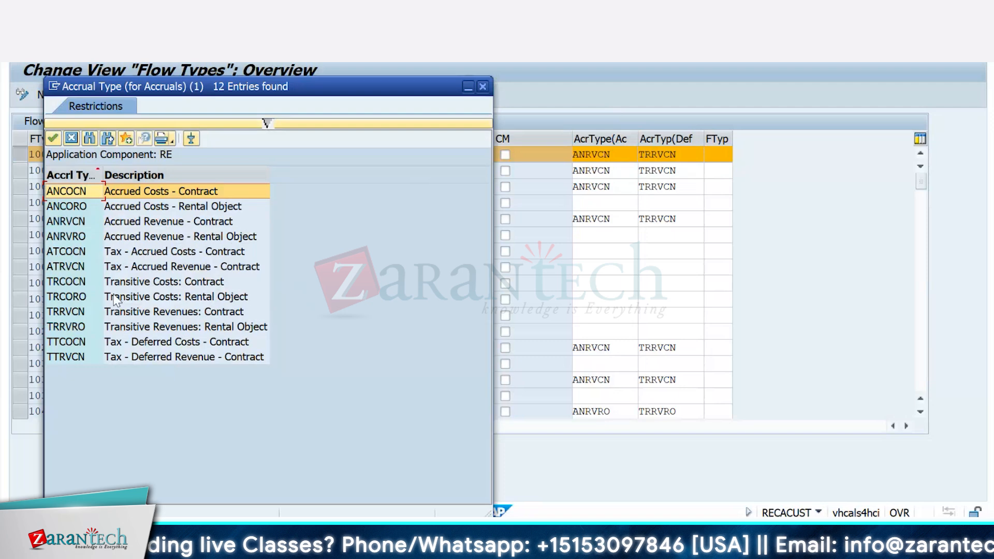
left_click(76, 221)
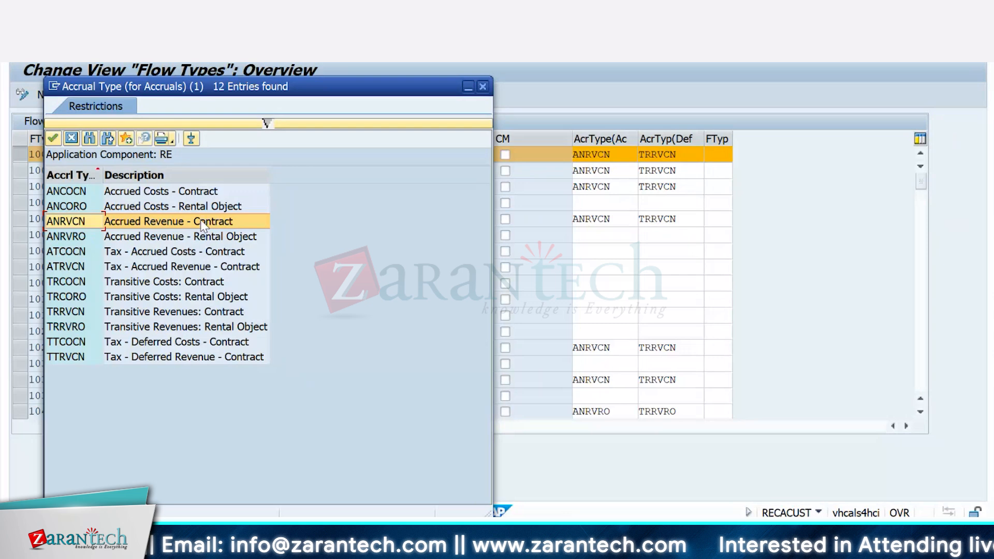
left_click(157, 238)
left_click(66, 208)
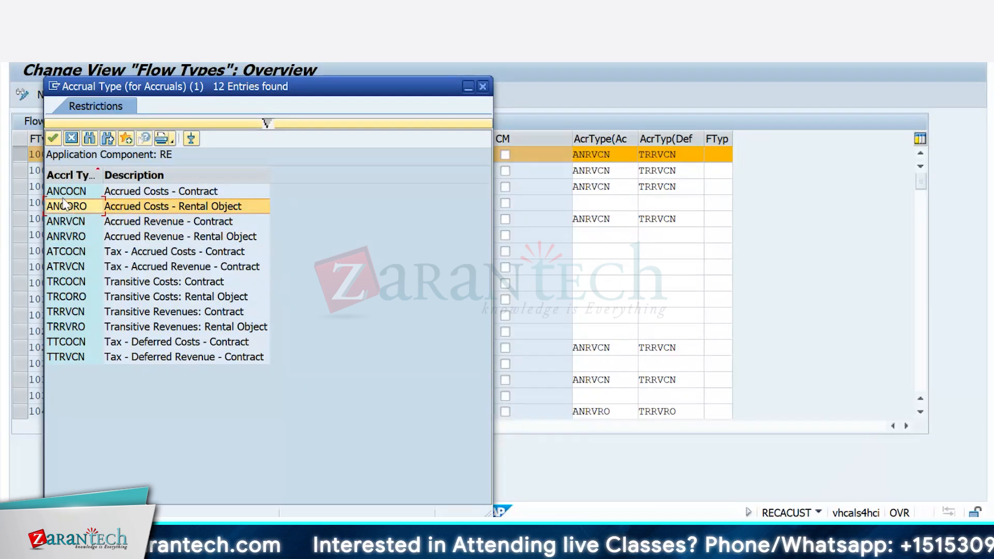
left_click(71, 175)
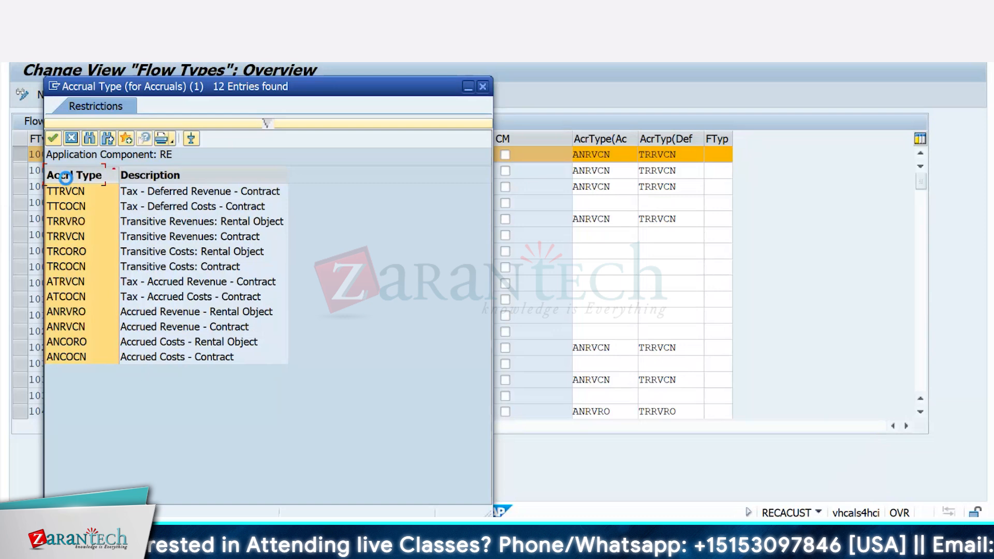
left_click(70, 174)
left_click(163, 191)
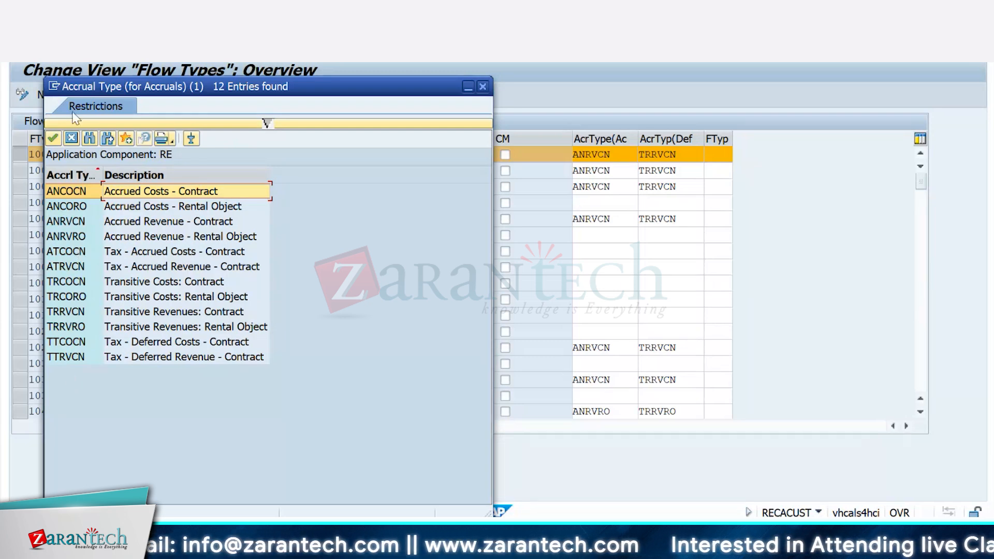
left_click(72, 138)
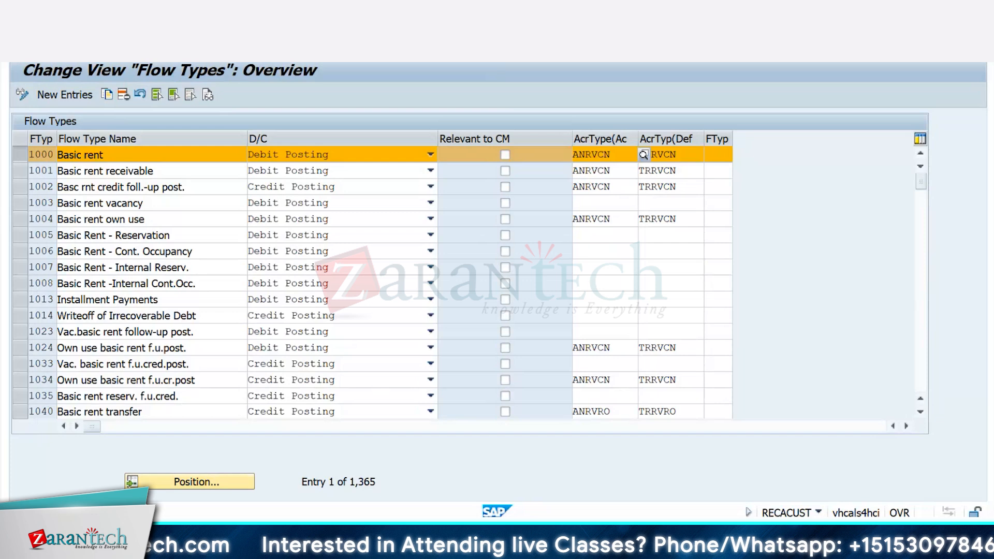
key("F3")
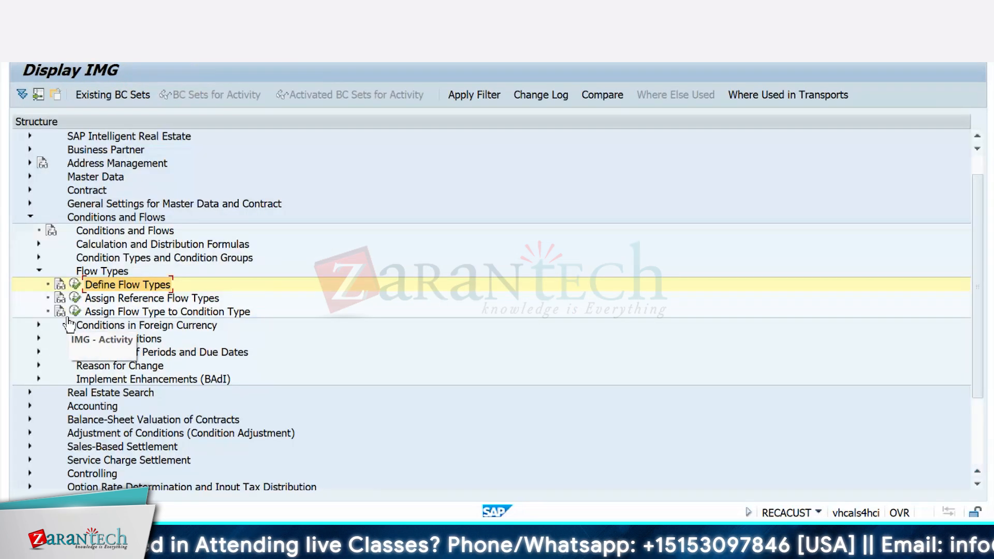
Step: Open the Account Determination overview and examine the debit and credit account symbols of flow type 1000, Basic rent
left_click(75, 311)
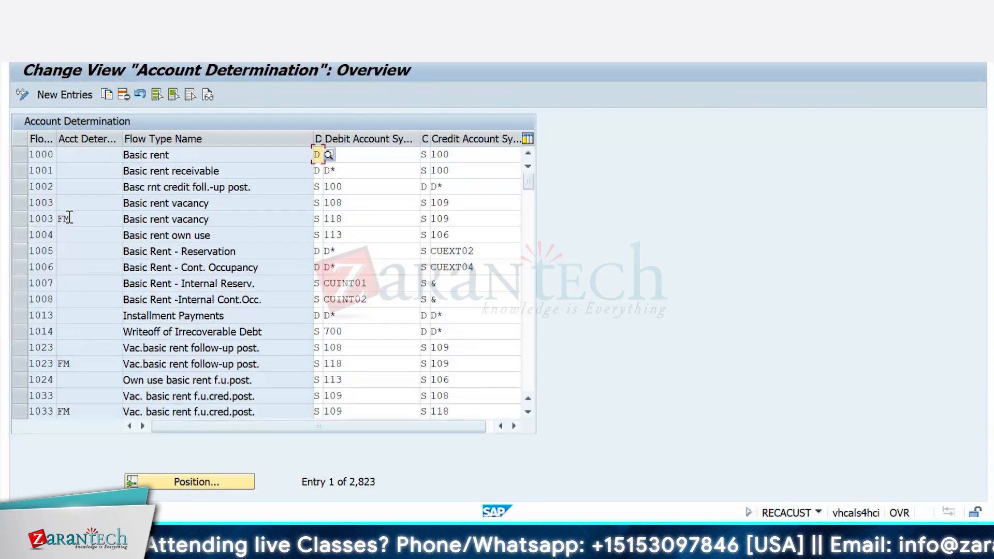
left_click(21, 154)
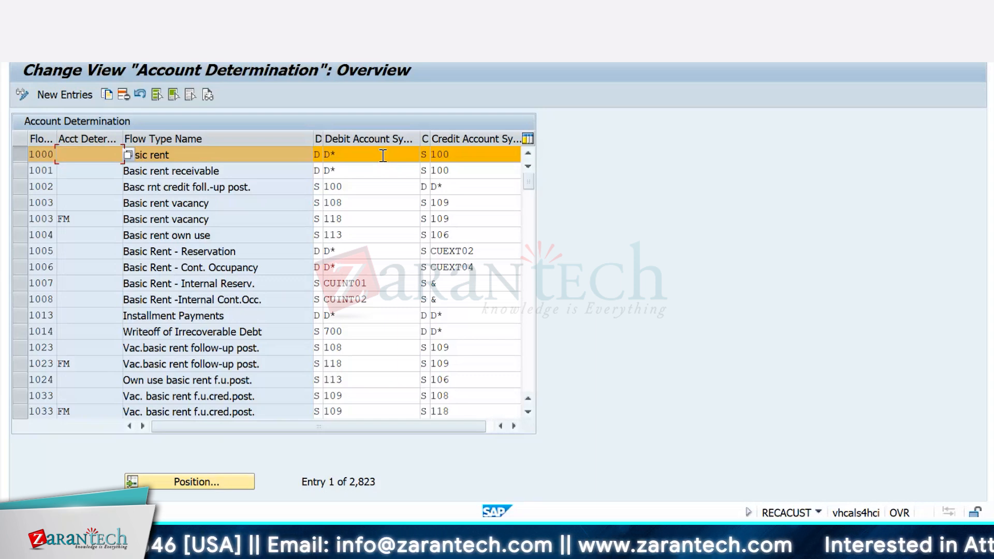
left_click(468, 154)
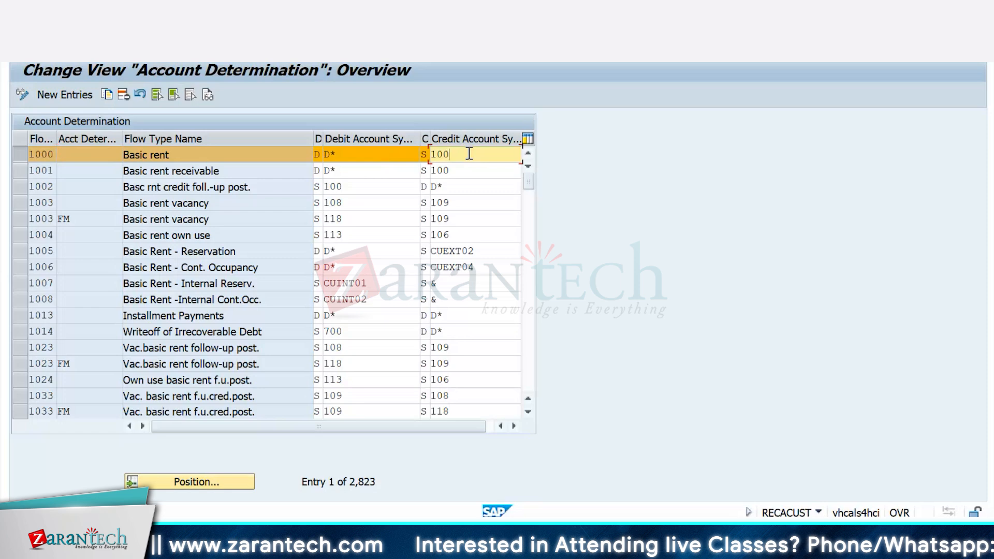
left_click(381, 157)
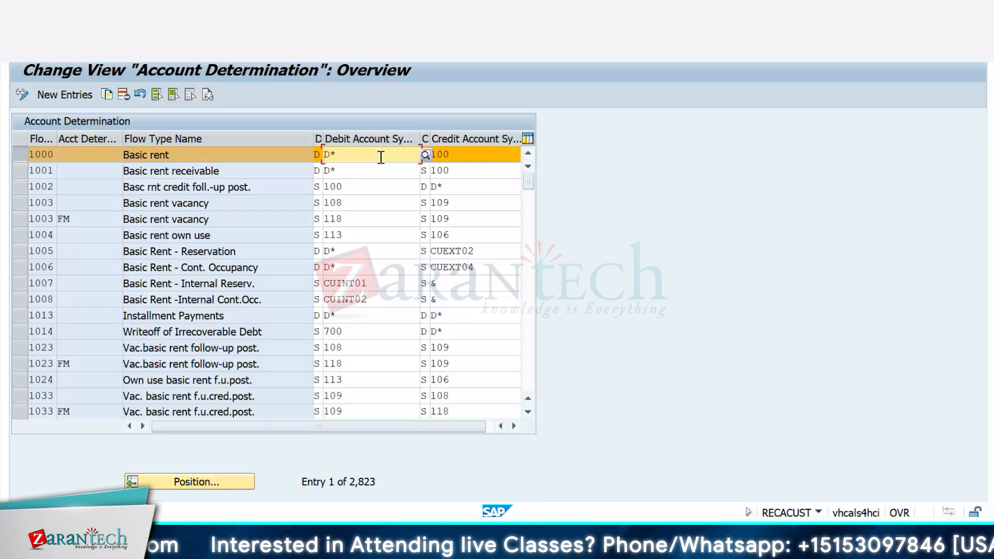
left_click(317, 154)
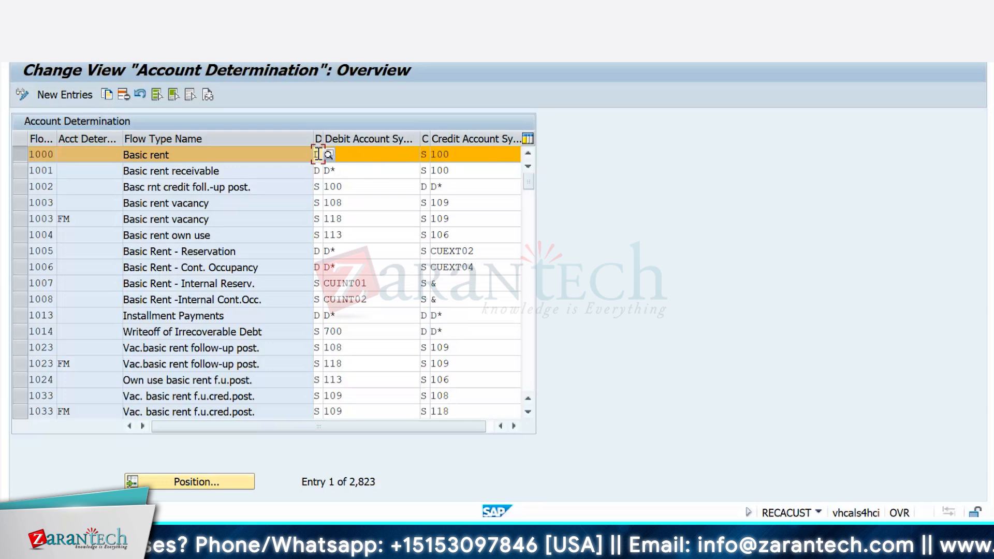
Step: Mark only the account determination entry for flow type 1004, Basic rent own use, and highlight its name
left_click(20, 235)
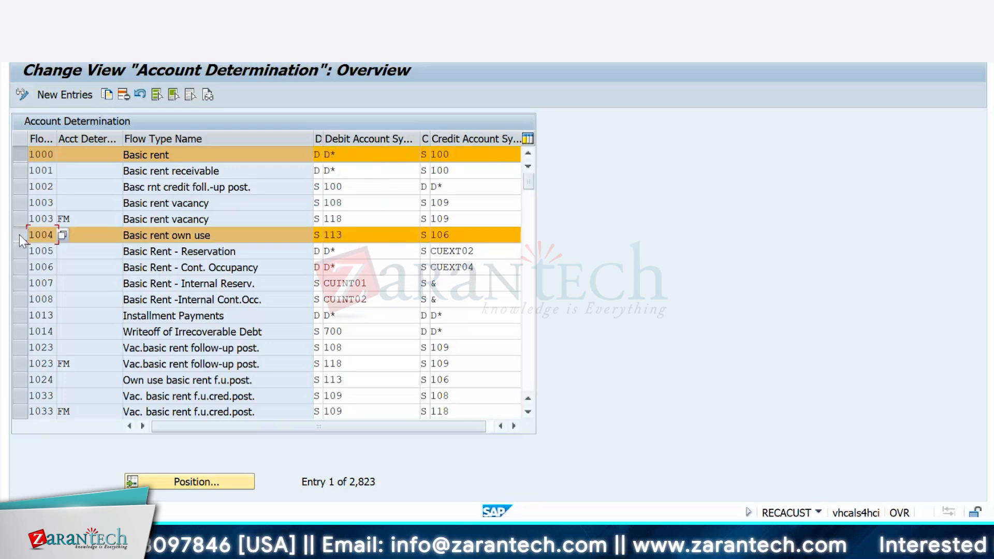
left_click(20, 154)
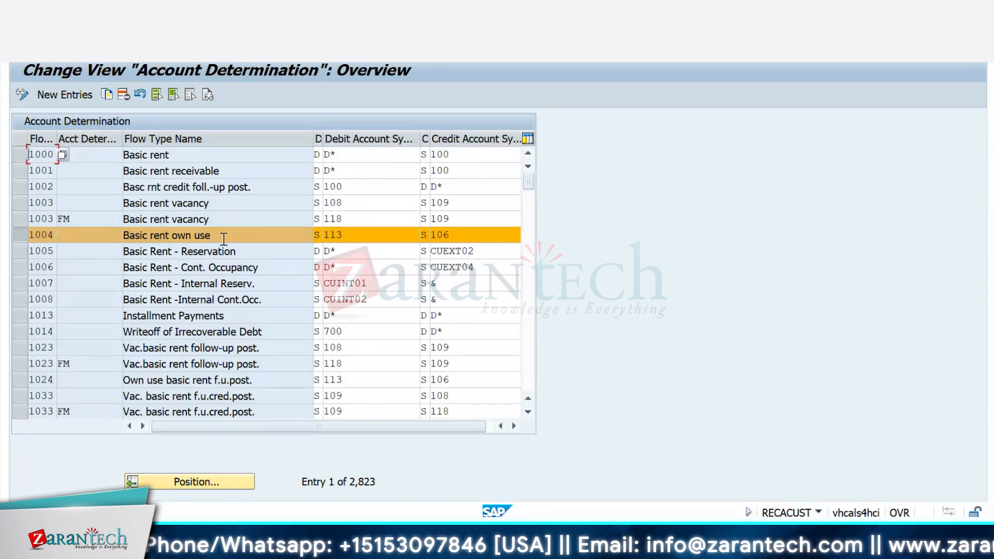
left_click_drag(223, 238, 122, 235)
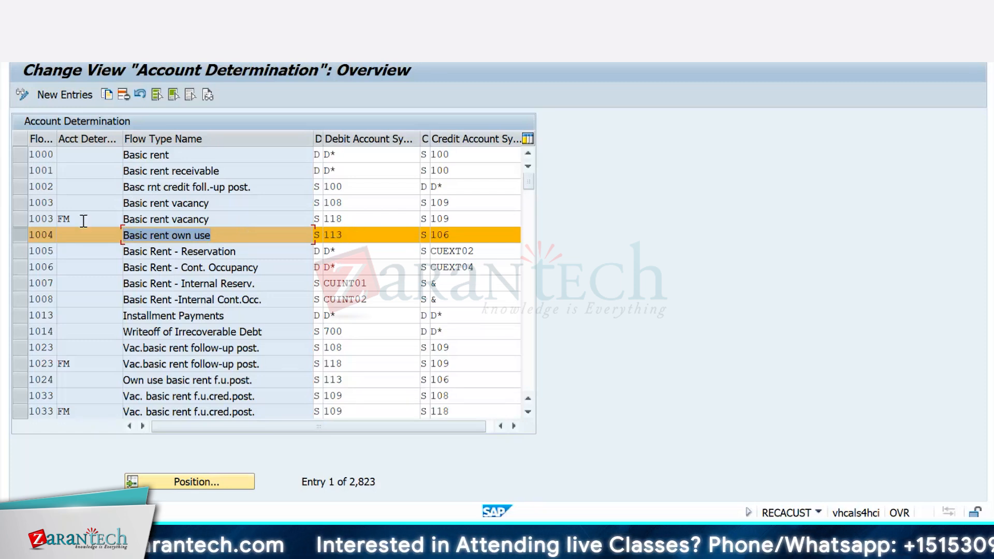
Step: Examine the account determination value of the FM entry for flow type 1003 and compare the neighbouring debit account symbols
left_click(83, 219)
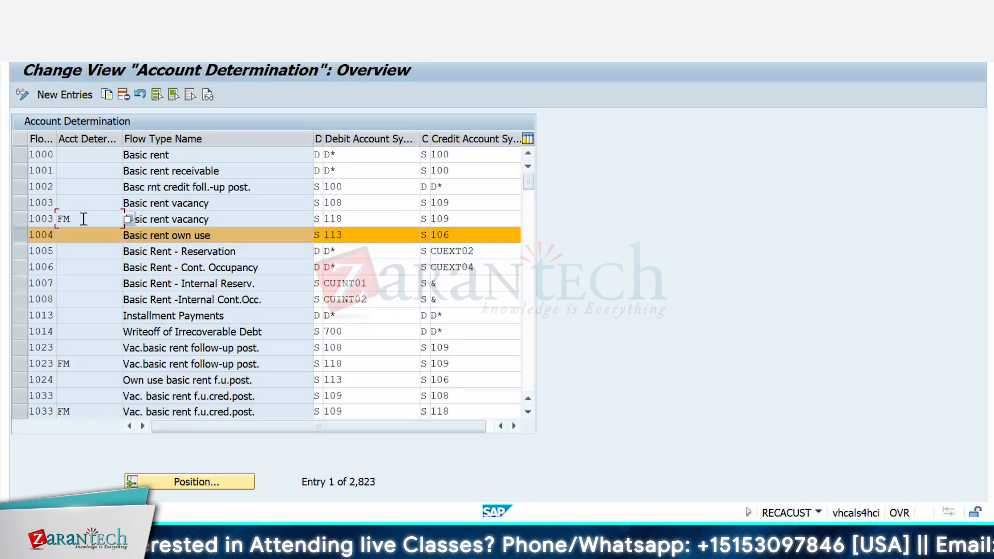
left_click(119, 283)
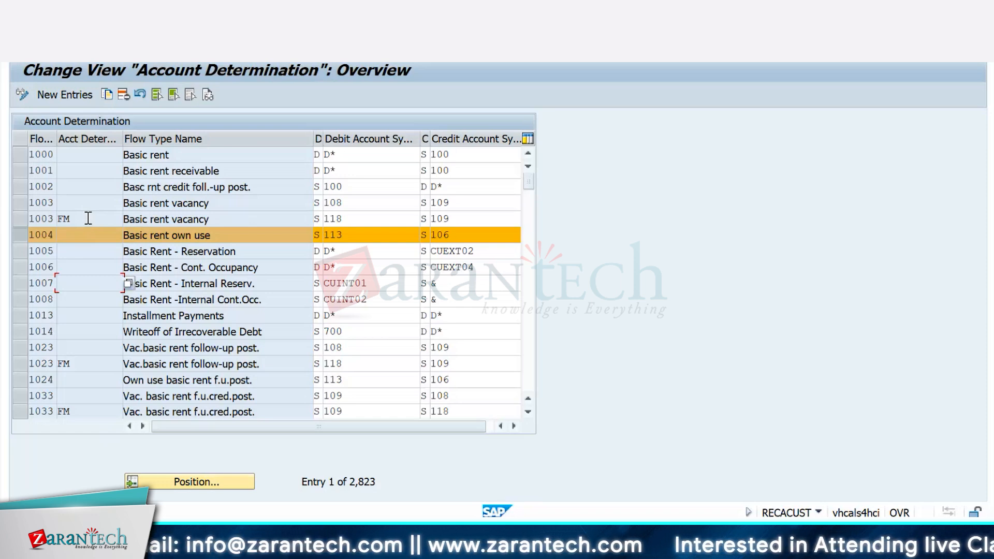
left_click(82, 218)
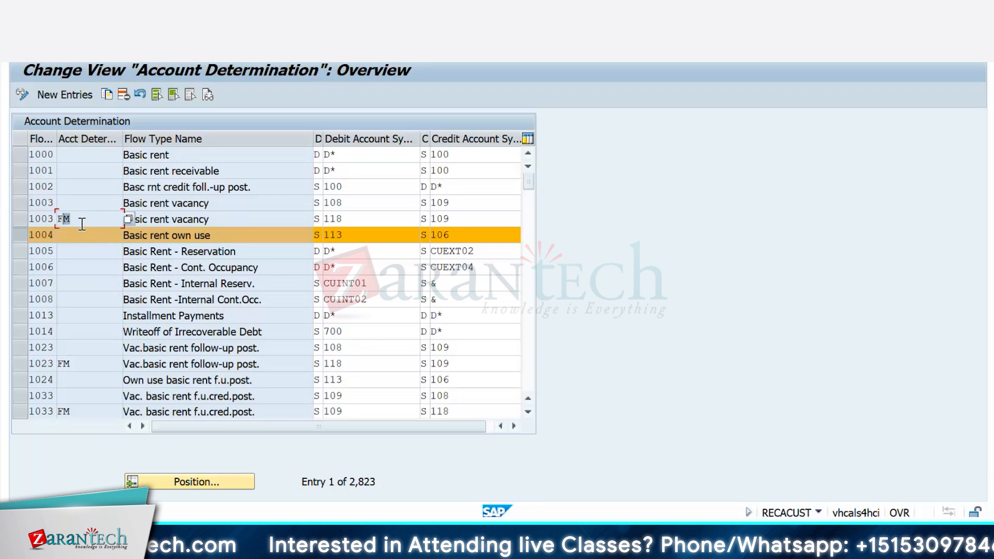
left_click(371, 223)
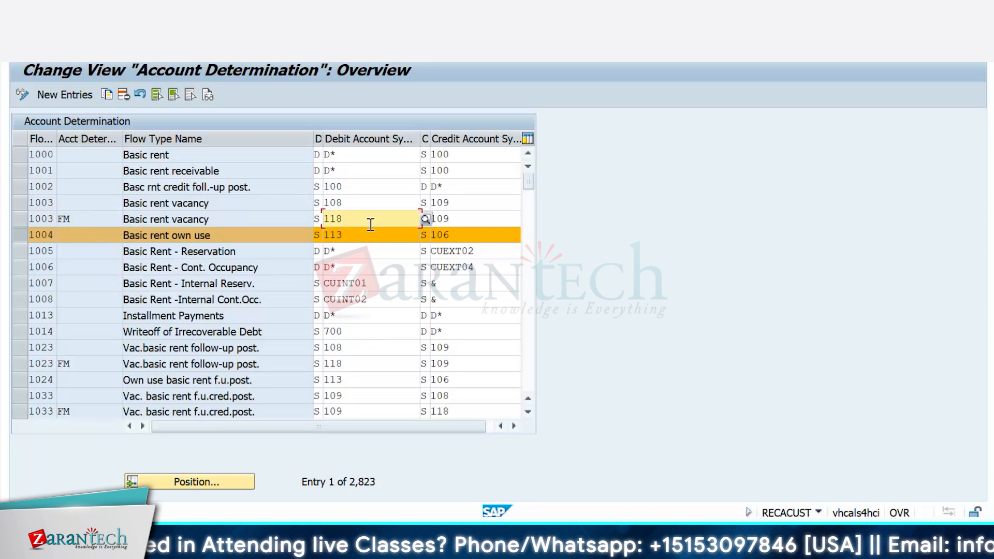
left_click(372, 191)
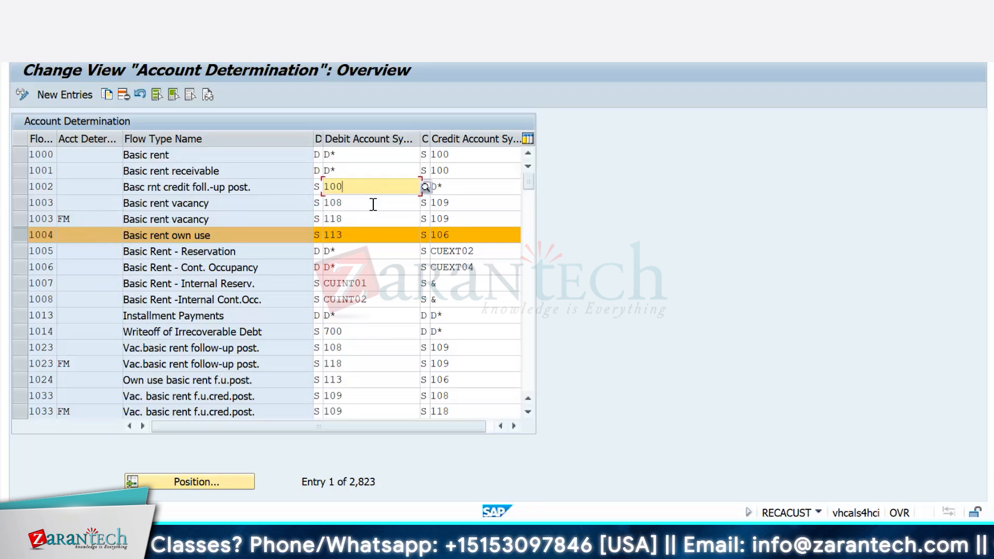
left_click(372, 203)
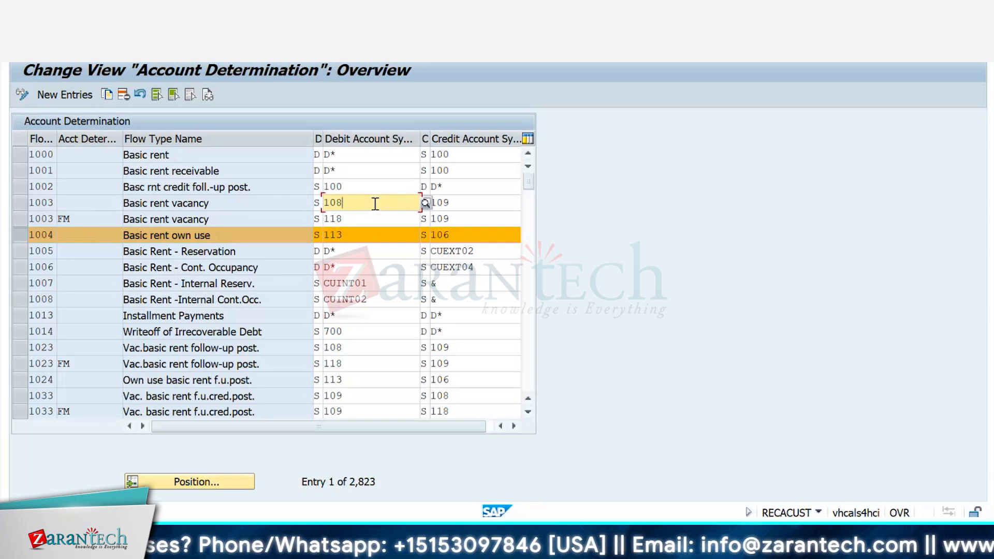
Step: Select both Basic rent vacancy entries of flow type 1003 and compare their debit and credit account symbols
left_click(25, 206)
left_click(23, 212)
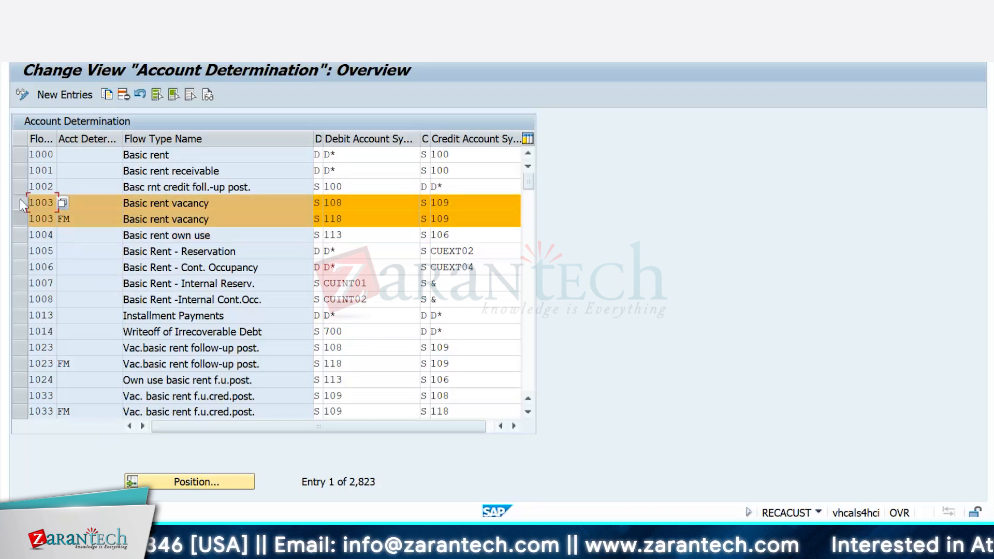
left_click(325, 203)
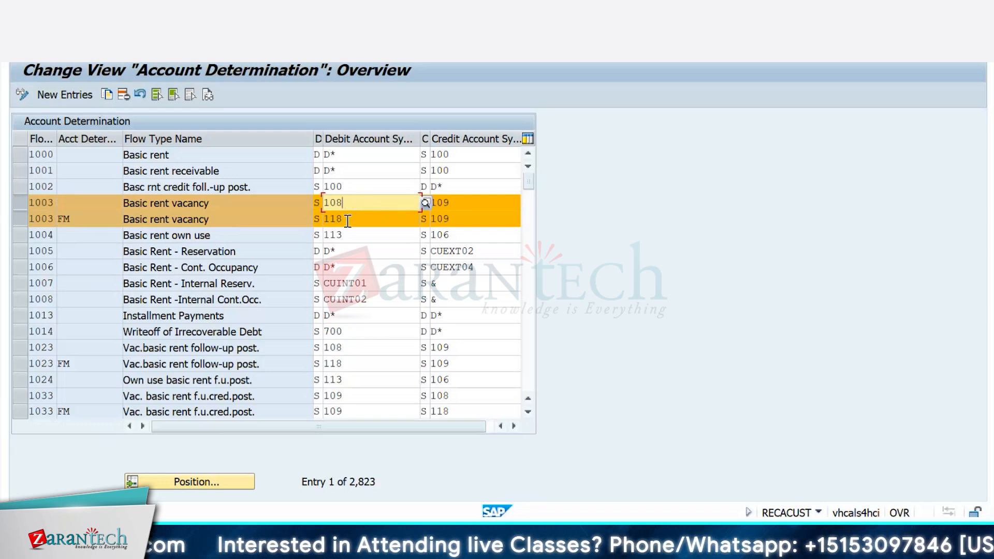
left_click(404, 219)
left_click(492, 203)
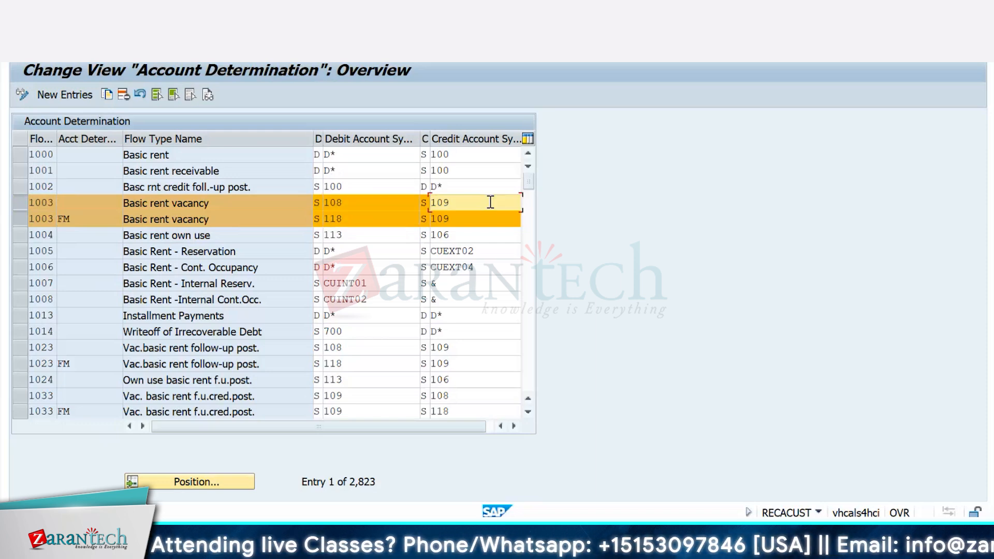
left_click(489, 222)
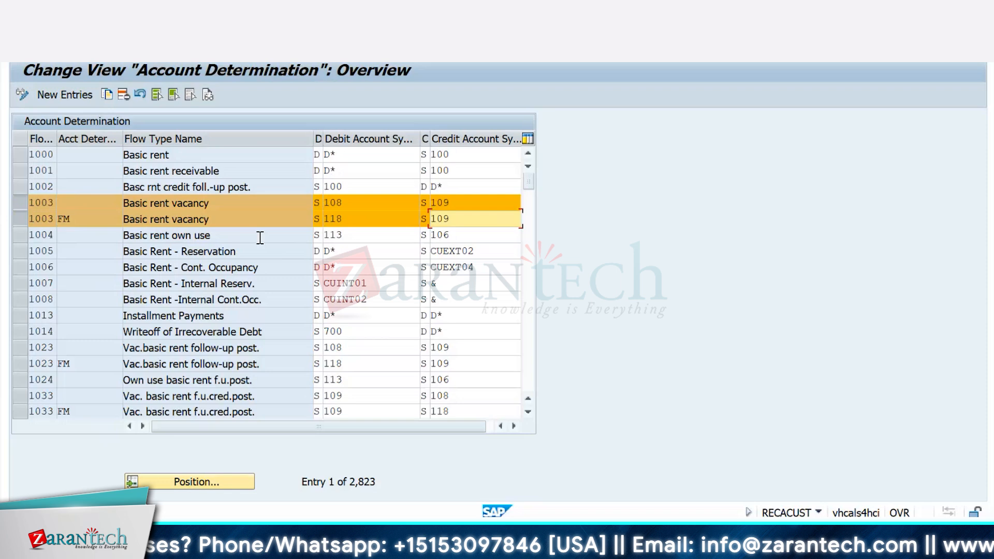
Step: Highlight the FM account determination value of flow type 1003 and deselect both Basic rent vacancy entries
left_click(77, 221)
left_click_drag(76, 221, 58, 219)
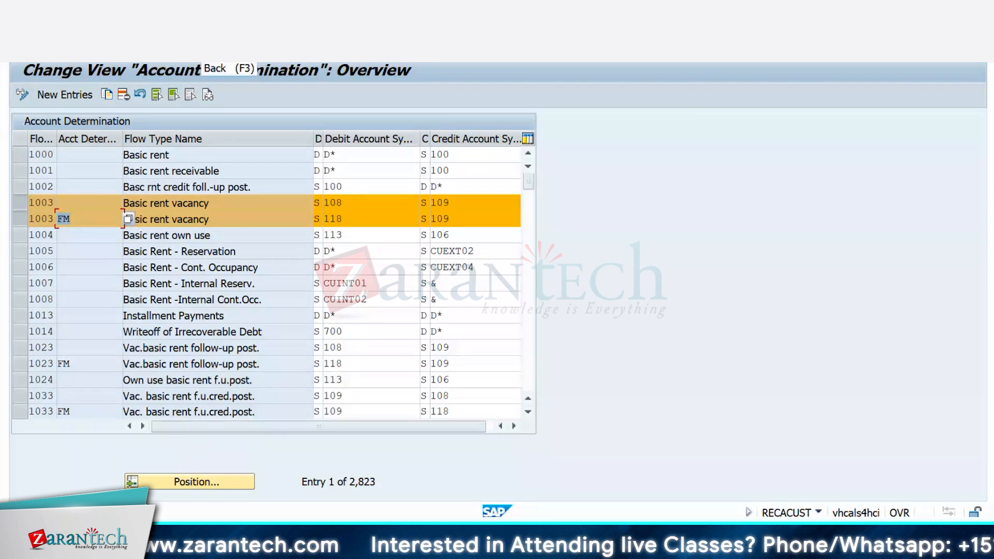
left_click(21, 219)
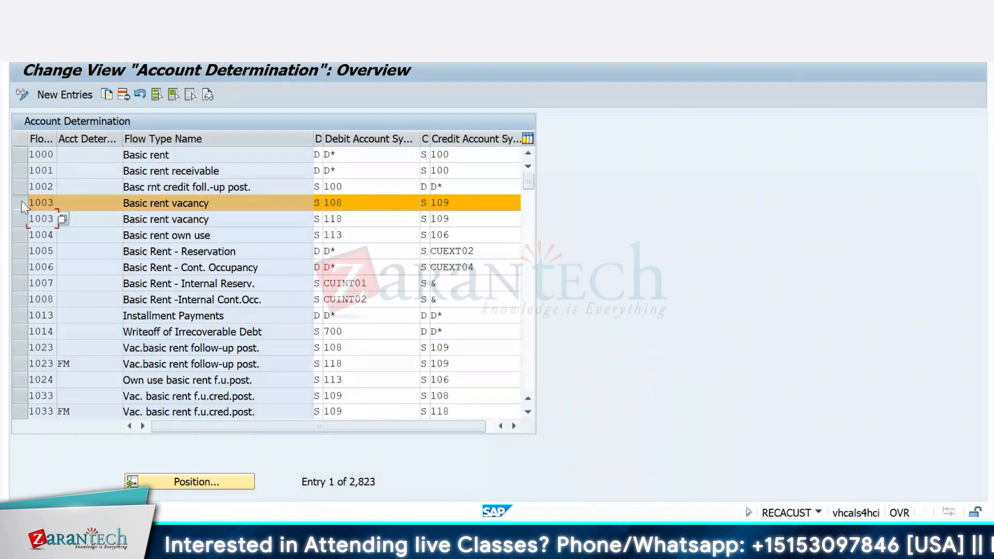
left_click(22, 203)
Step: Display the account determination entries as a printable list and filter it by the credit account symbol
left_click(528, 413)
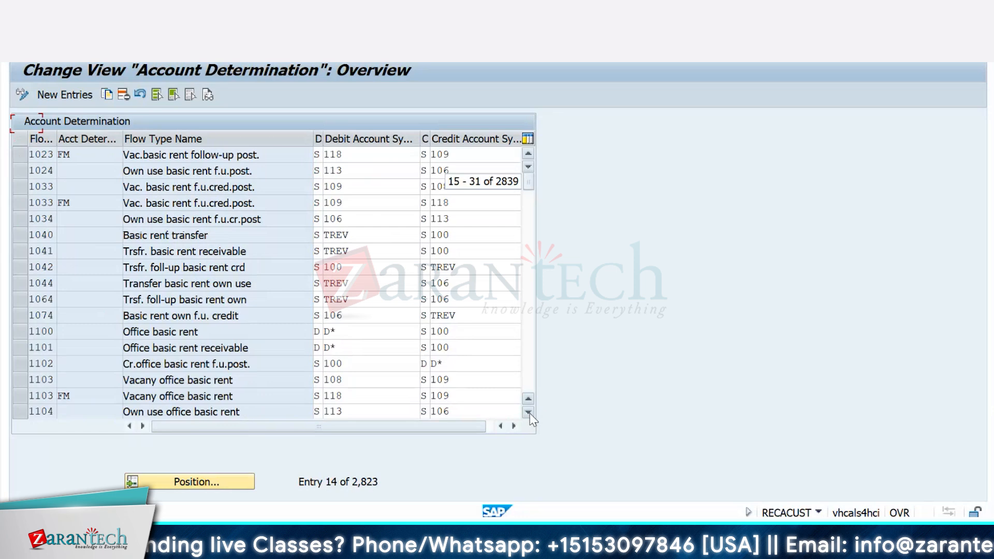
left_click_drag(528, 412, 528, 413)
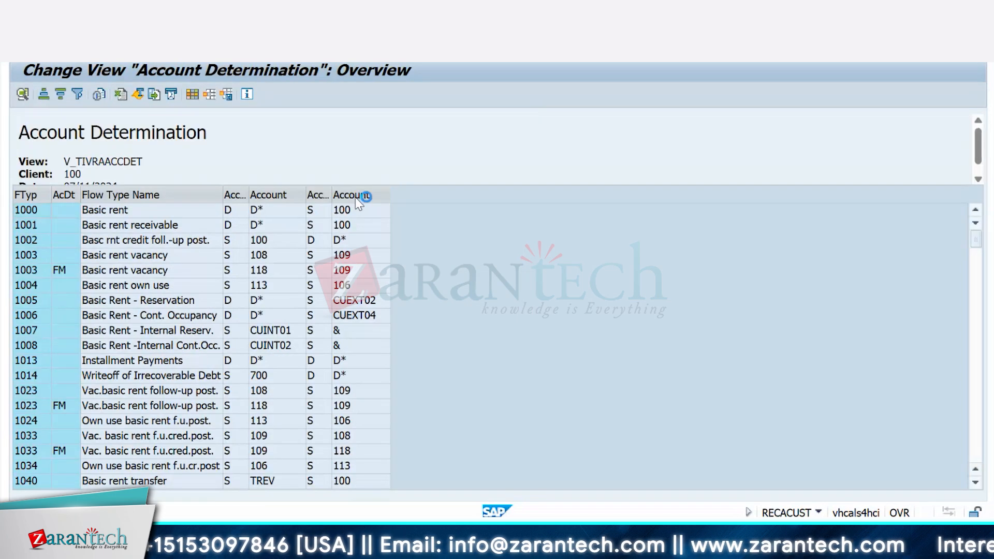
left_click(429, 190)
left_click(77, 93)
type("S*")
key("Return")
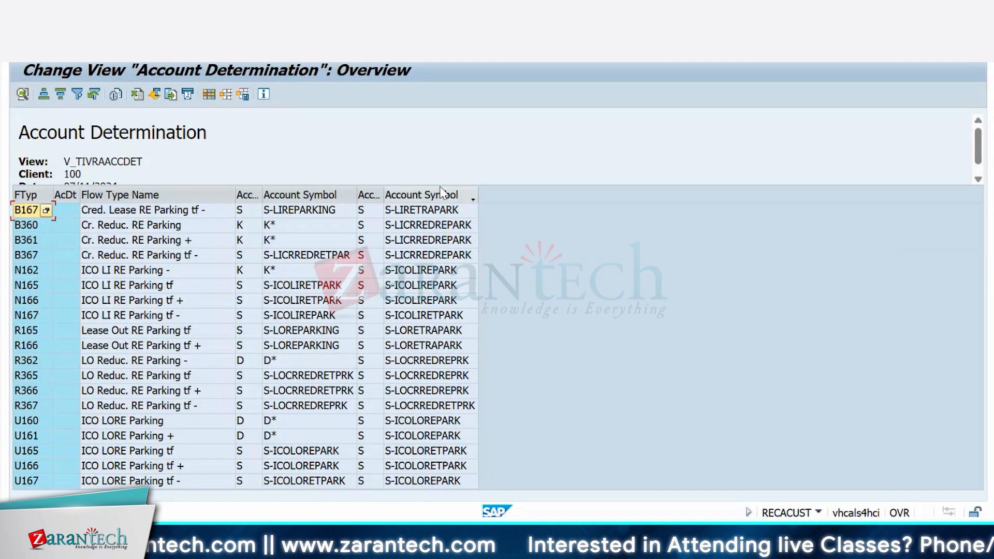
Step: Remove the account symbol filter, select the list entry for flow type B170 and return to the customizing structure
left_click(446, 285)
left_click(447, 193)
left_click(93, 95)
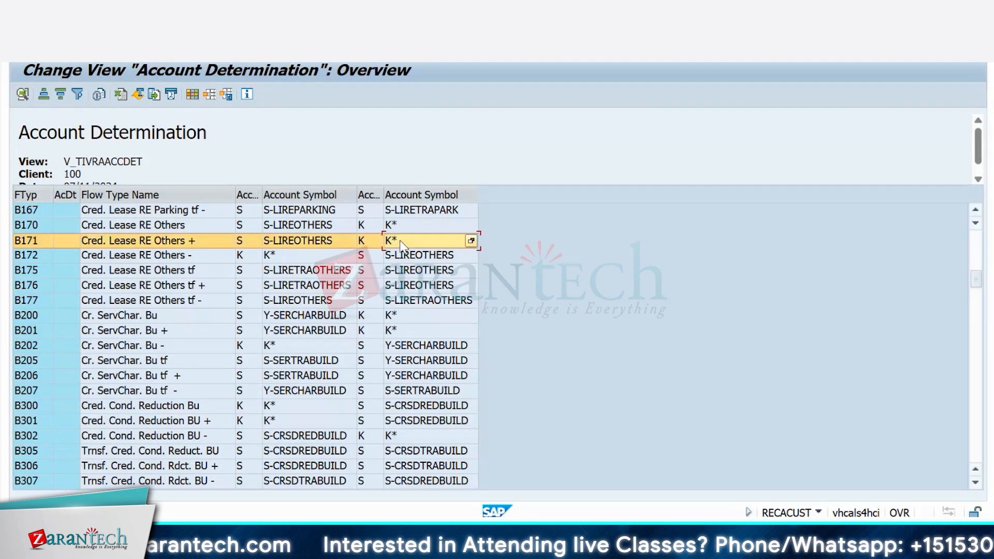
left_click(34, 226)
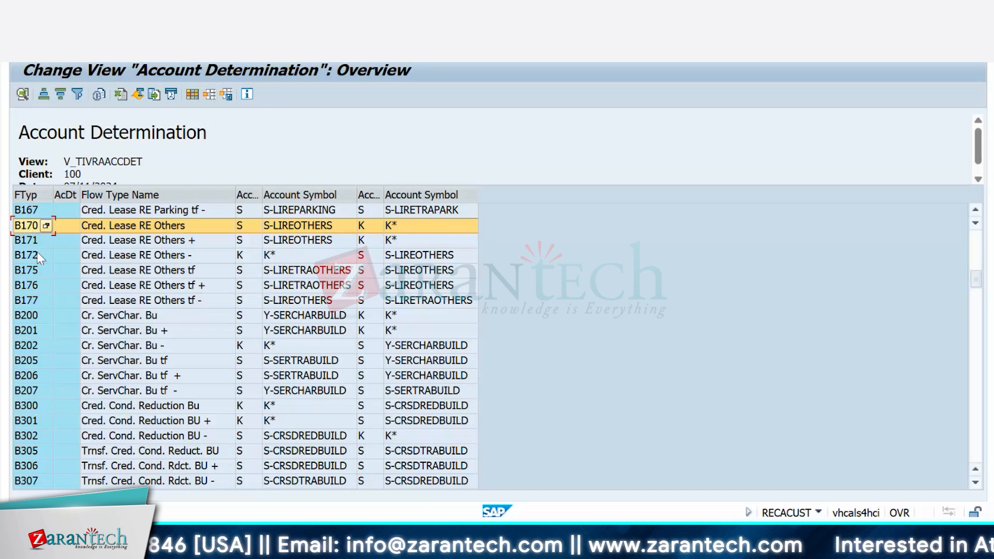
key("F3")
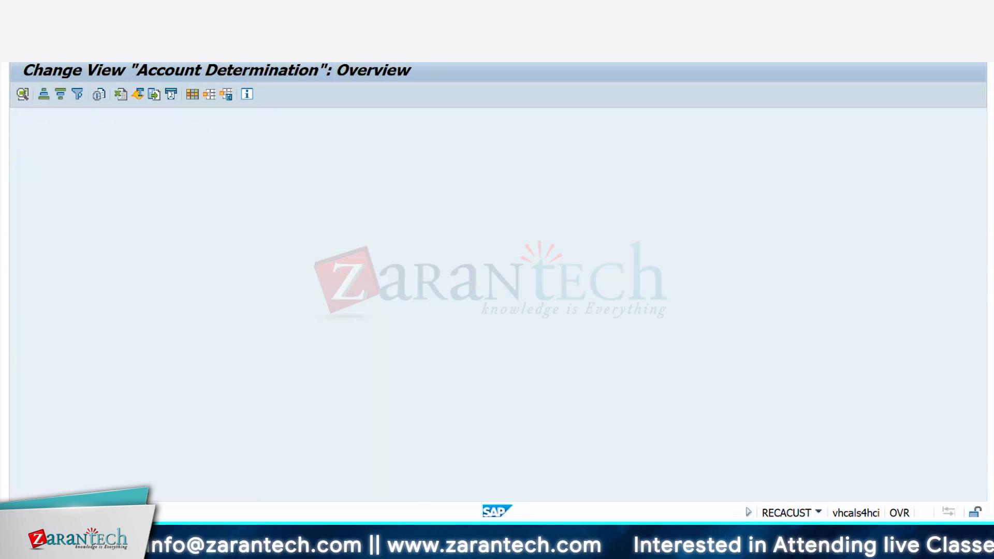
key("F3")
Step: In Define Flow Types, position on flow type B170, select its entry to examine its posting settings, and return to the structure
scroll(37, 187, "up", 4)
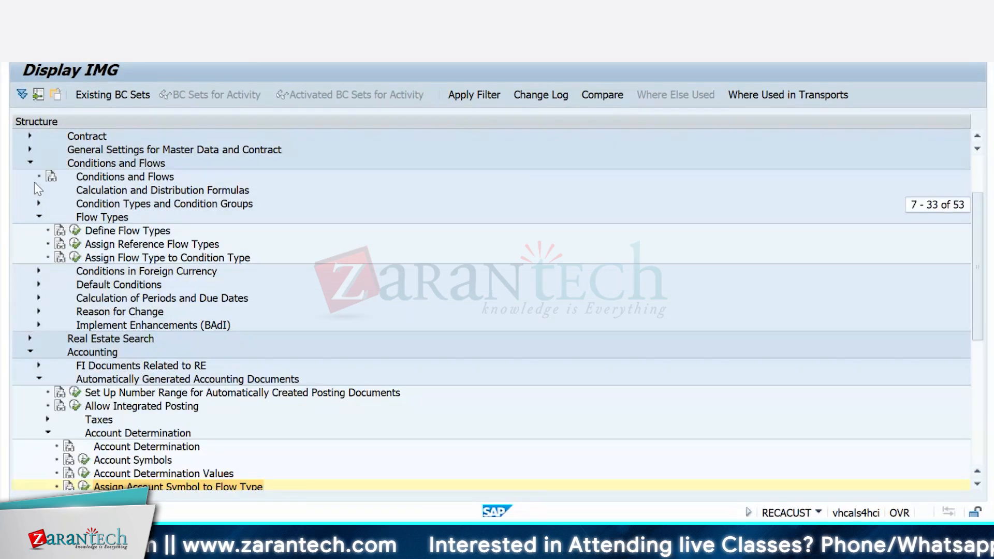
left_click(74, 231)
left_click(162, 483)
type("B170")
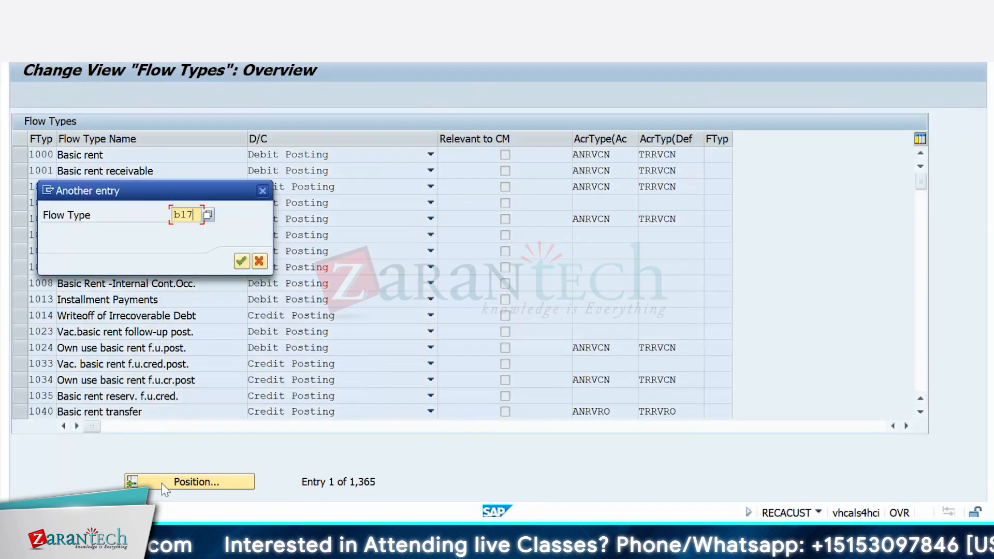
key("Return")
left_click(20, 153)
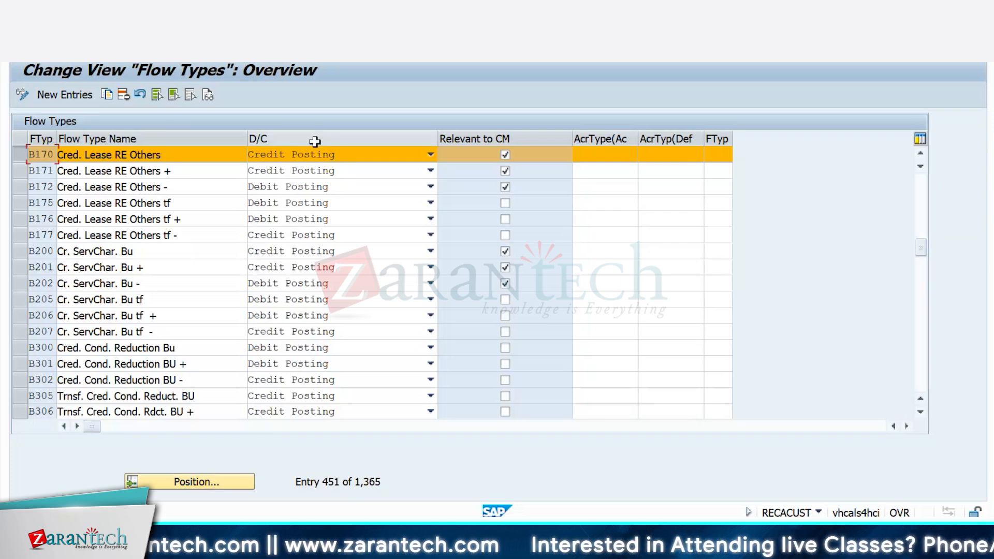
key("F3")
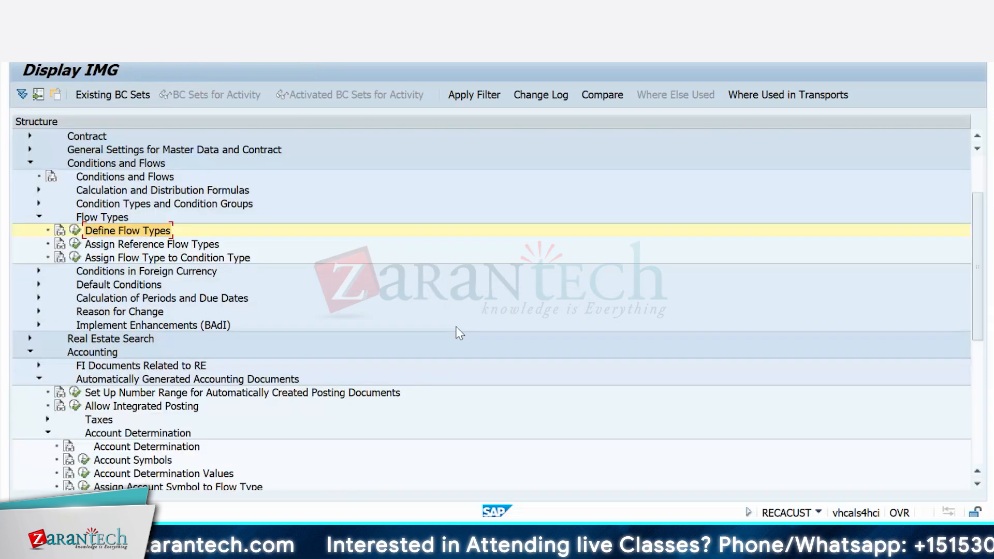
Step: Switch to the training PDF in the browser and read the page on conditions with flow type and reference flow types
key("alt+Tab")
key("alt+Tab")
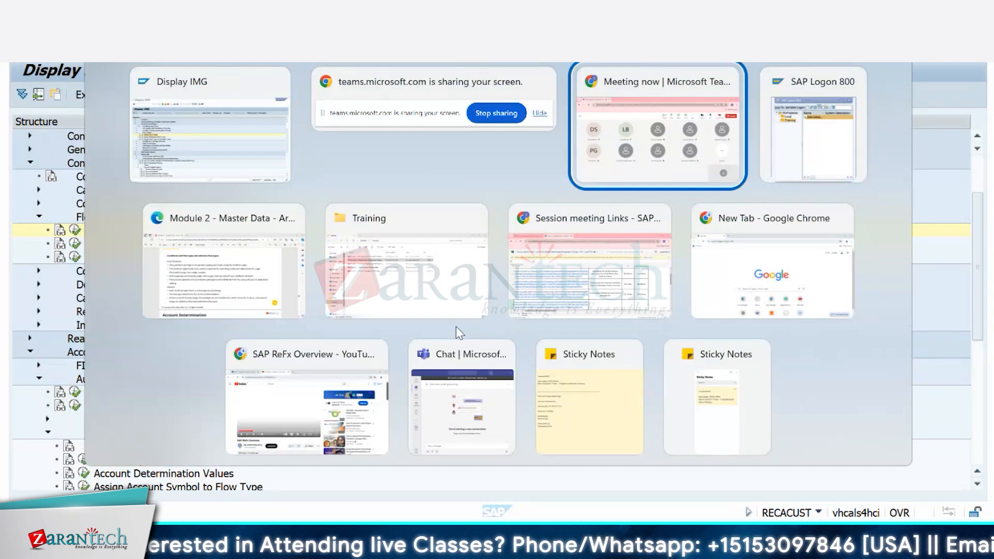
key("alt+Tab")
key("alt+Tab")
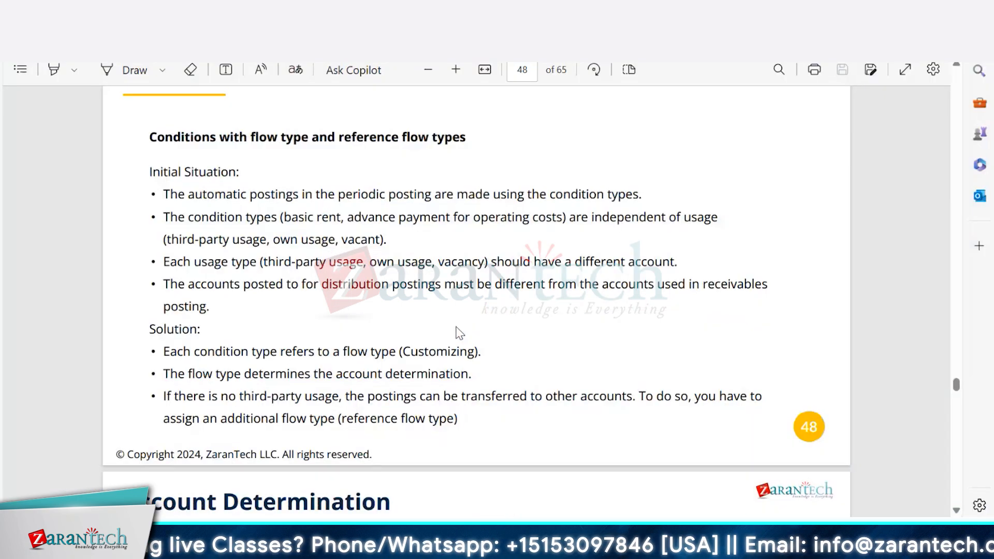
scroll(458, 332, "down", 1)
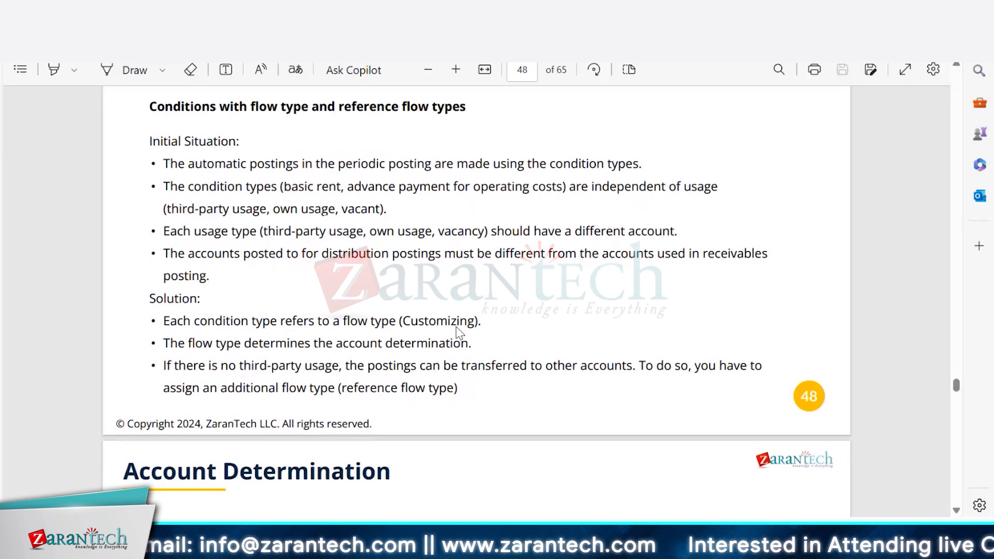
Step: Switch back to SAP and open Assign Reference Flow Types to examine the assignment of flow type 1000, Basic rent
key("alt+Tab")
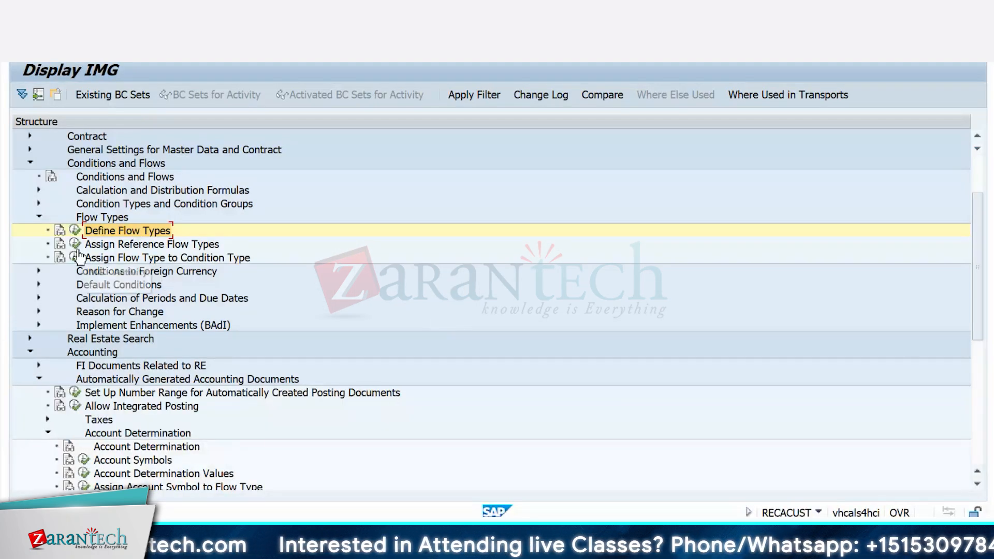
left_click(78, 245)
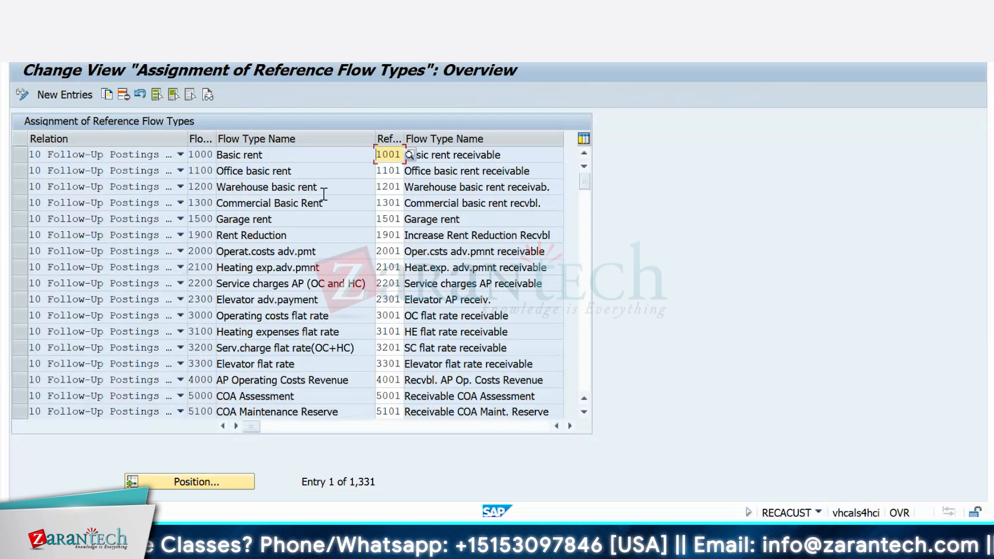
left_click(210, 155)
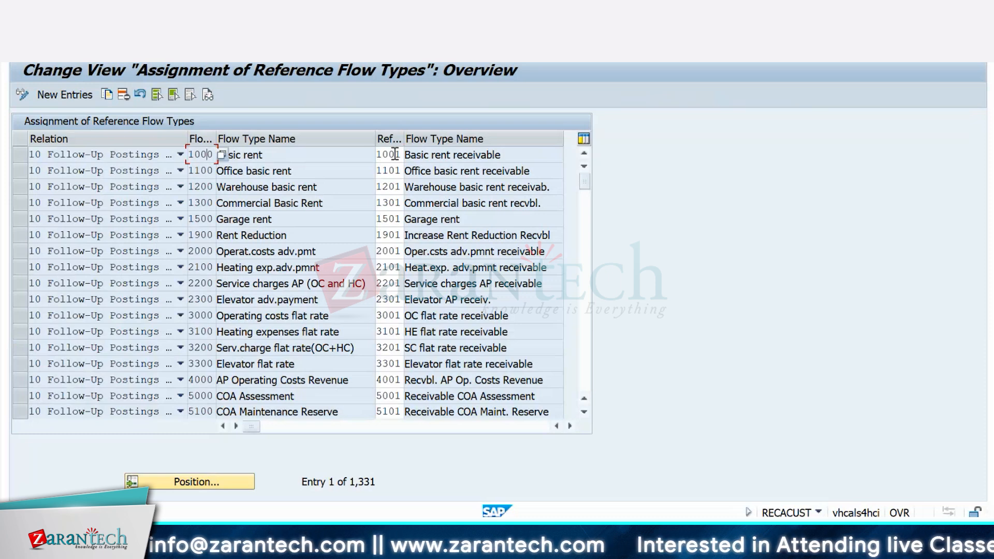
Step: Browse the available relation options for the flow type 1000 entry, keep its current relation, and return to the customizing structure
left_click(151, 157)
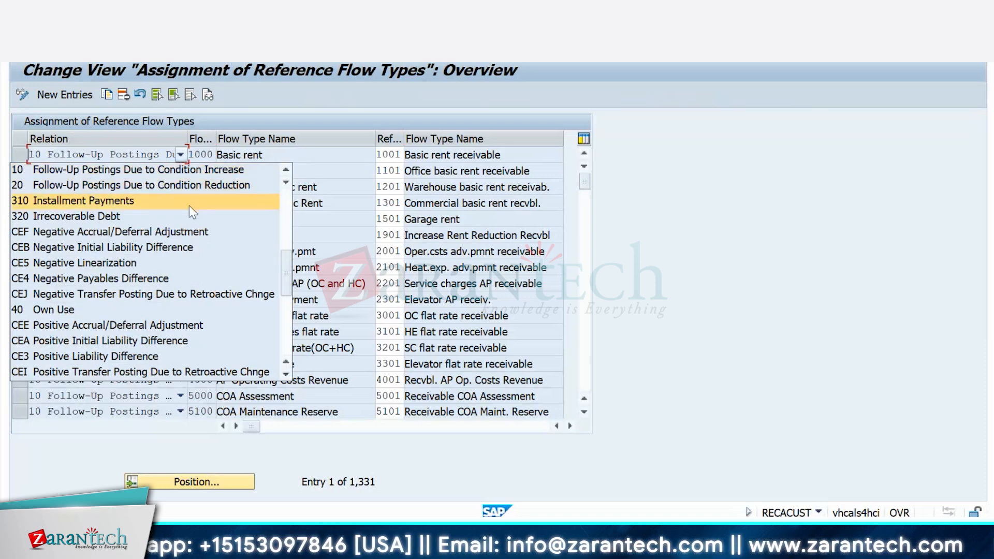
left_click(285, 170)
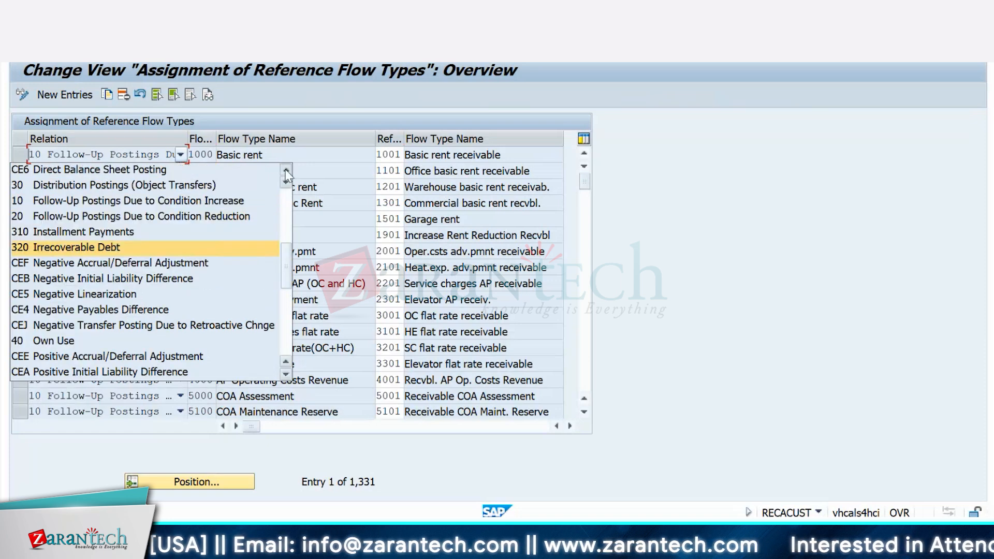
left_click(285, 169)
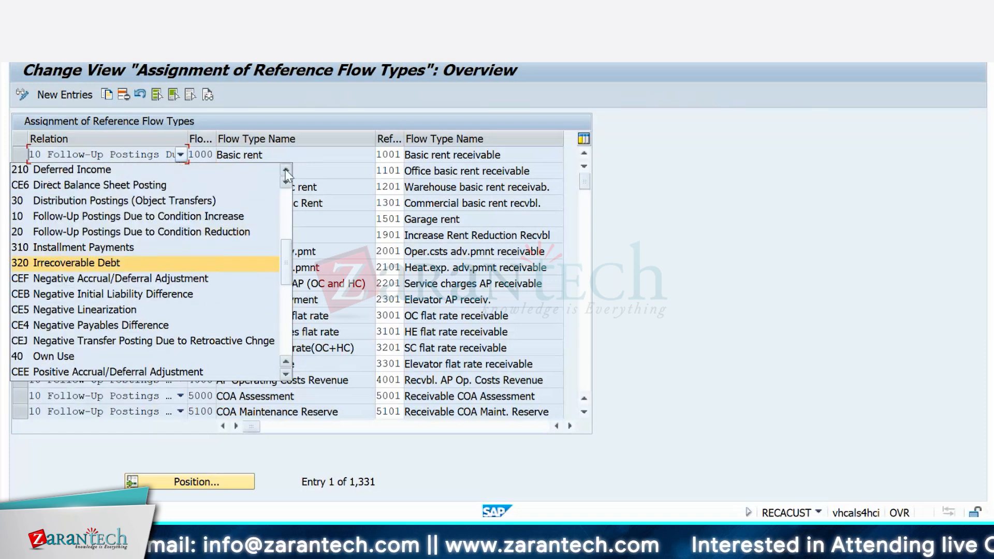
left_click(314, 177)
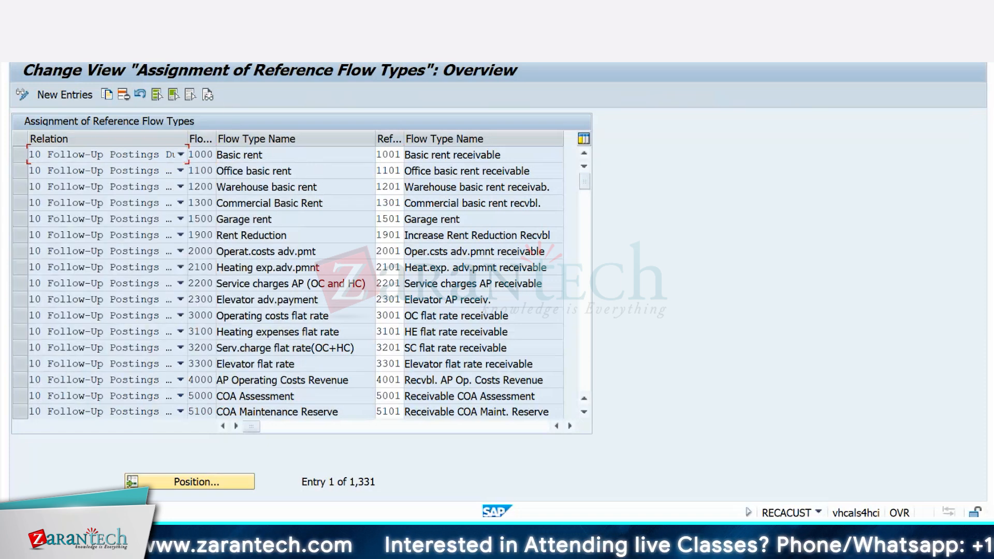
key("F3")
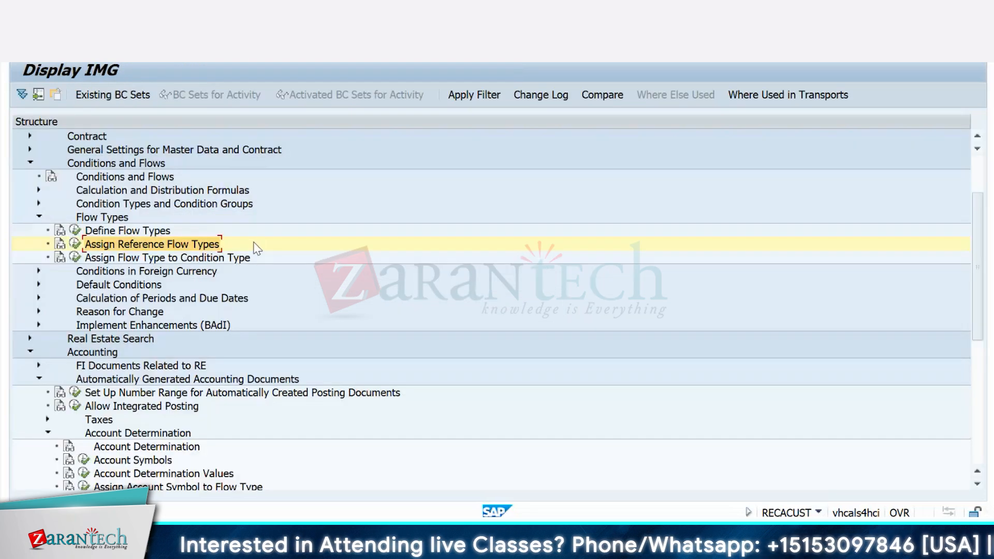
Step: Switch to the training PDF and review the pages on account determination logic and automatic account determination settings
key("alt+Tab")
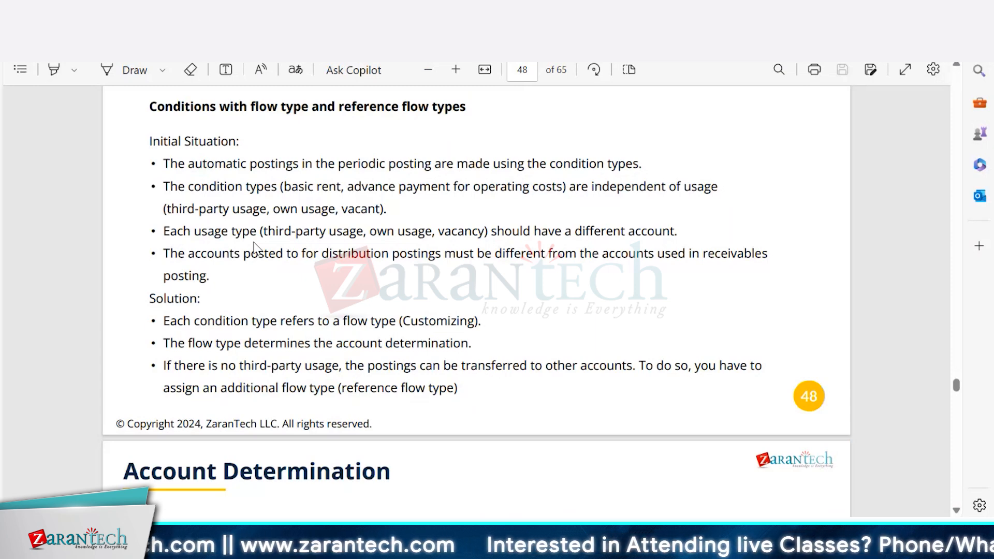
scroll(254, 247, "down", 5)
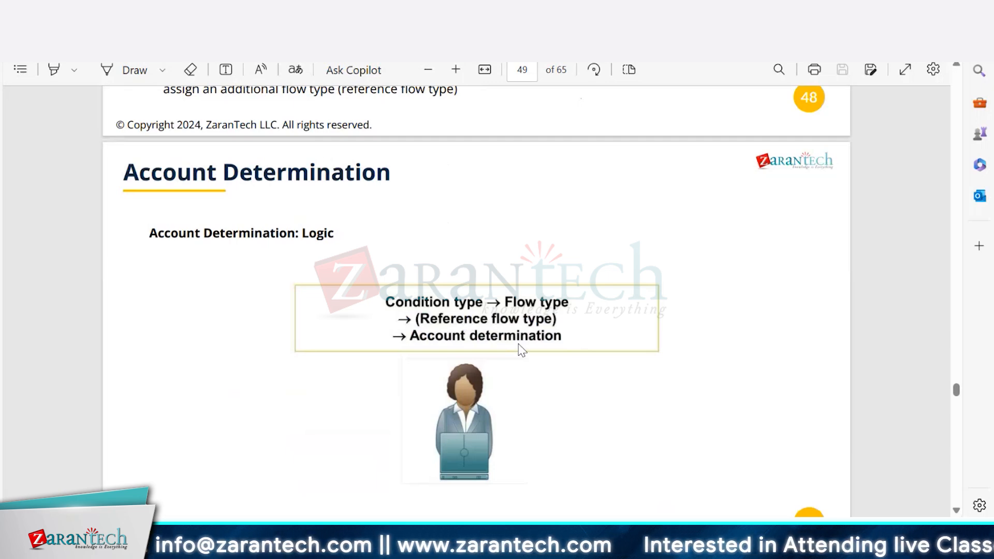
scroll(521, 351, "down", 3)
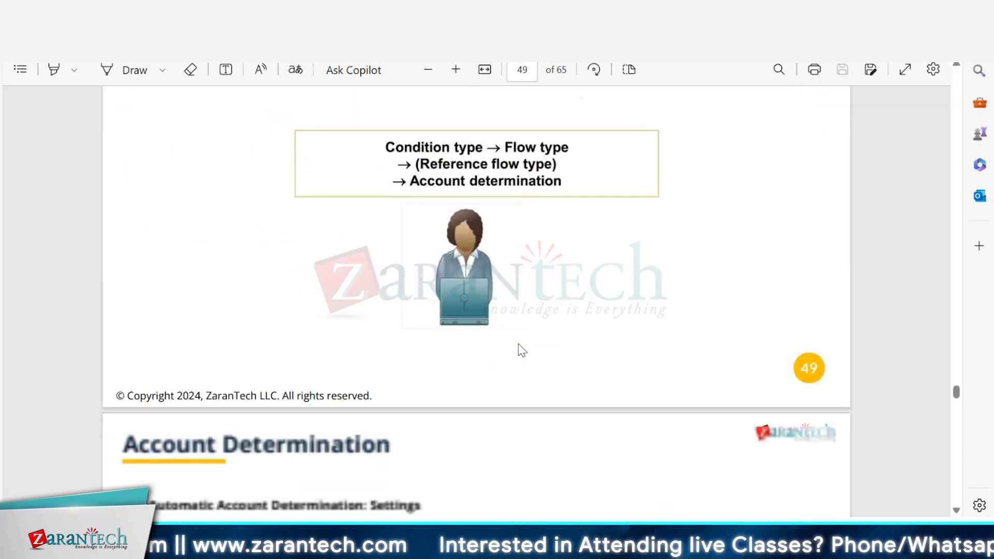
scroll(521, 350, "down", 5)
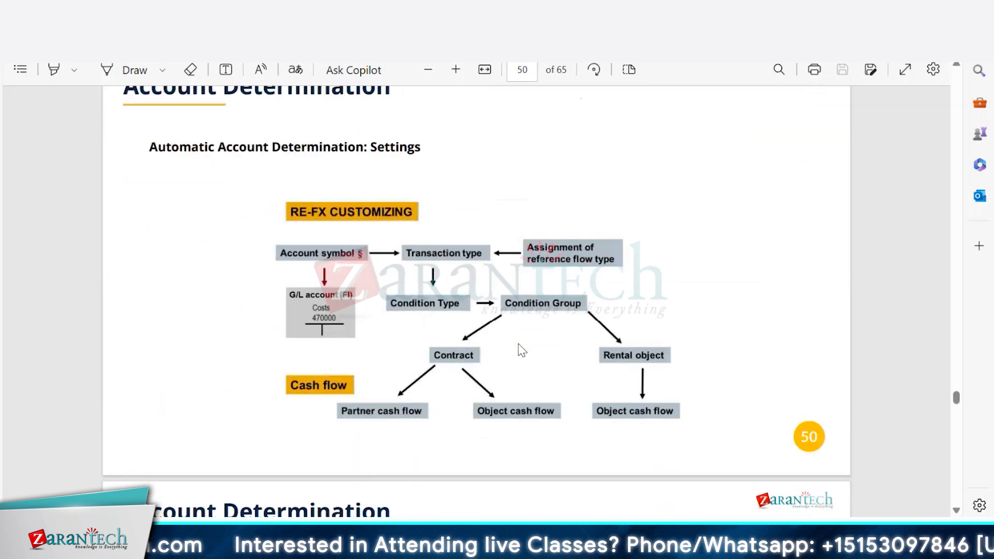